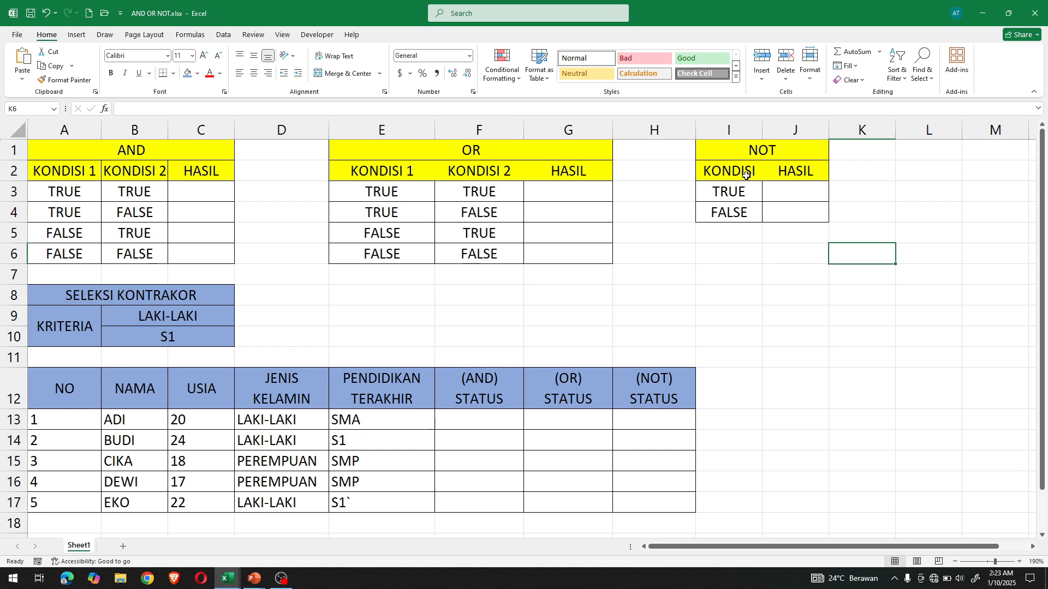
- Enter the formula =AND(A3,B3) in cell C3 of the AND table's HASIL column
{"action": "left_click", "coordinate": [678, 196]}
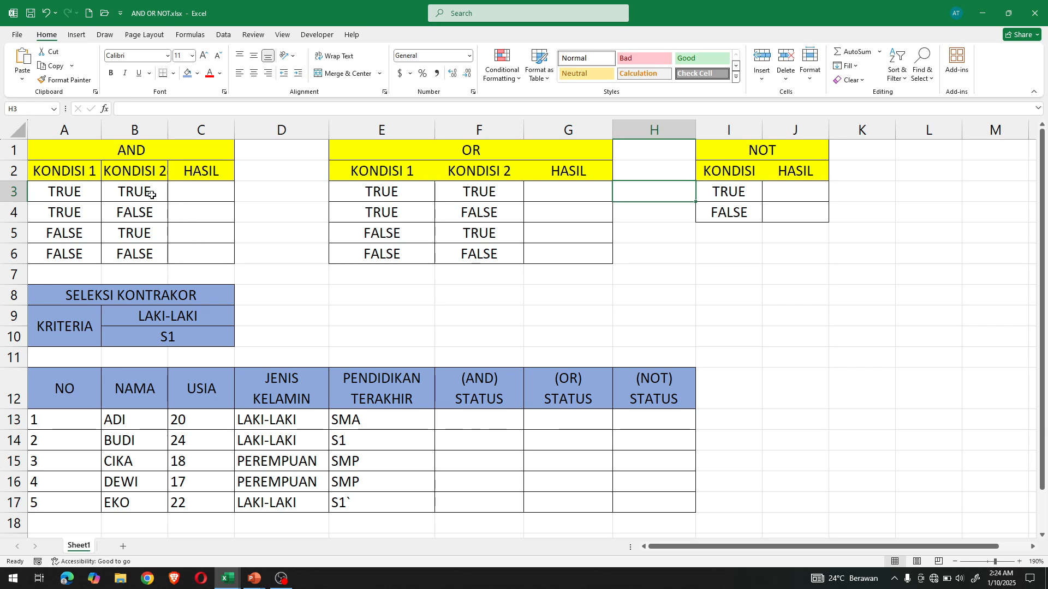
{"action": "left_click", "coordinate": [213, 192]}
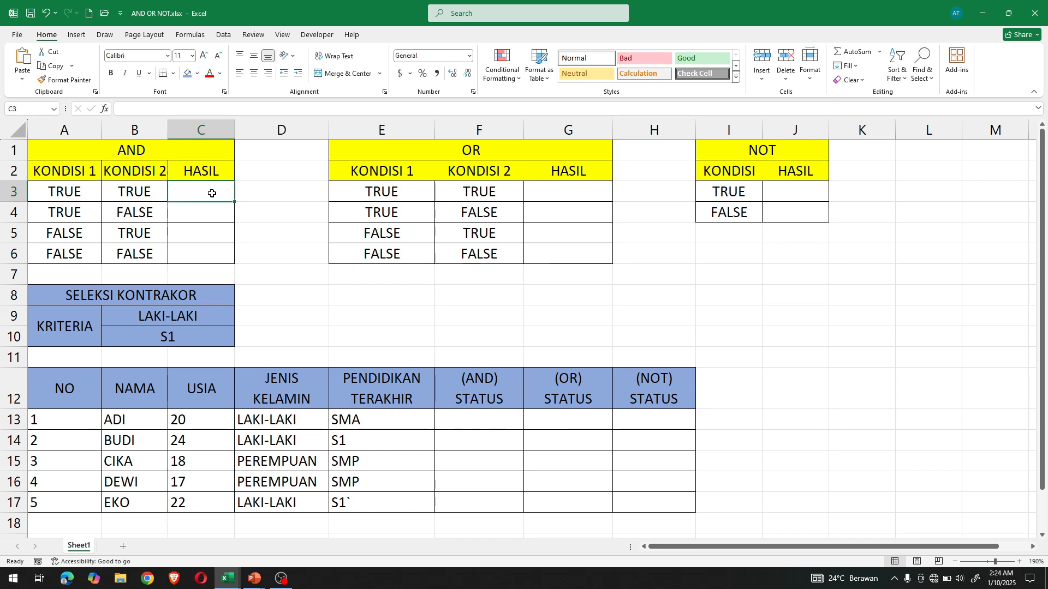
{"action": "type", "text": "=AND"}
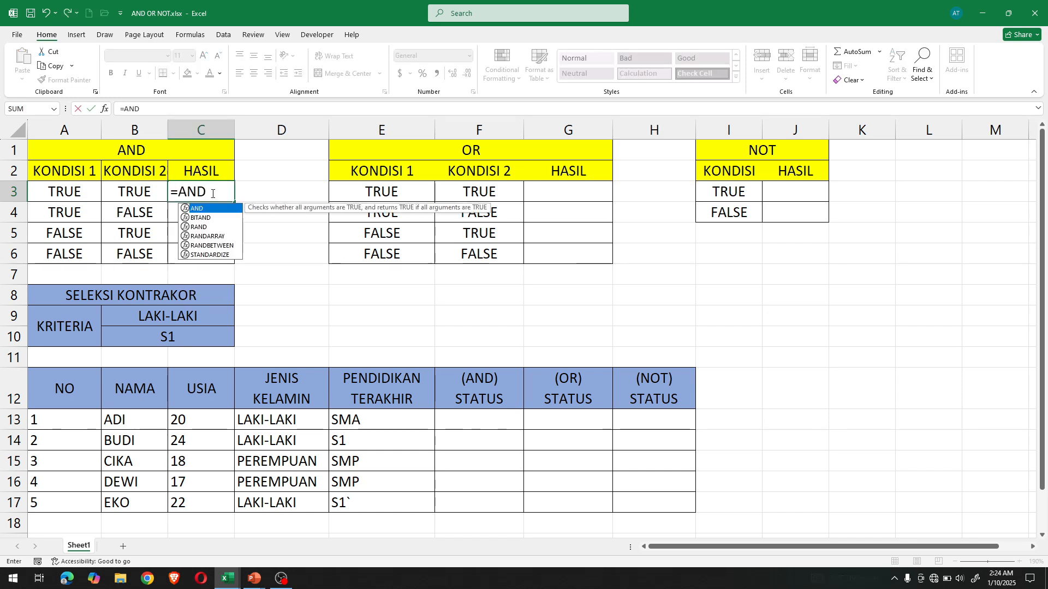
{"action": "type", "text": "("}
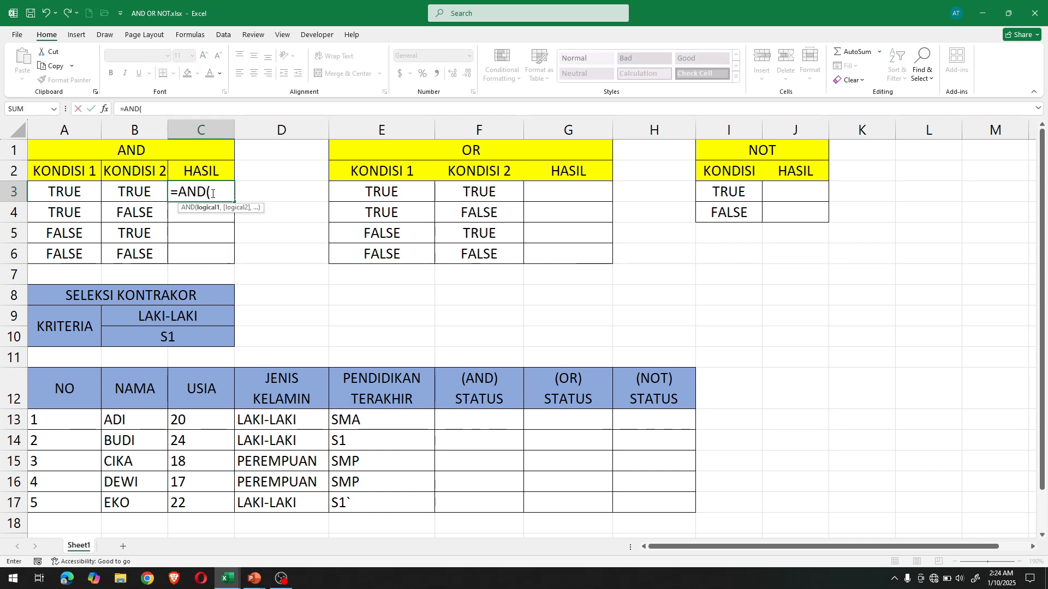
{"action": "left_click", "coordinate": [75, 194]}
{"action": "type", "text": ","}
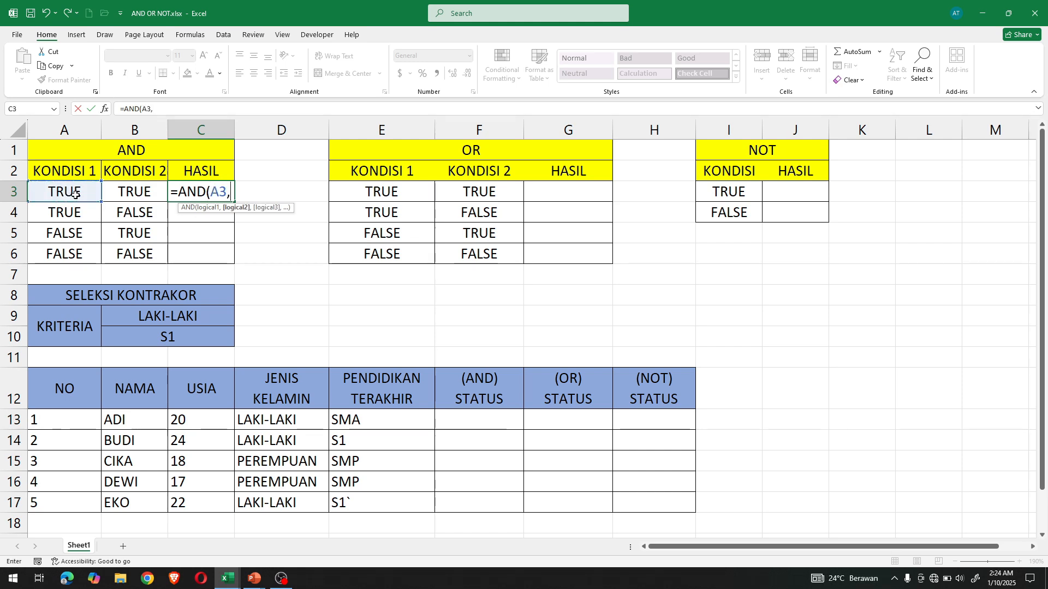
{"action": "left_click", "coordinate": [154, 189]}
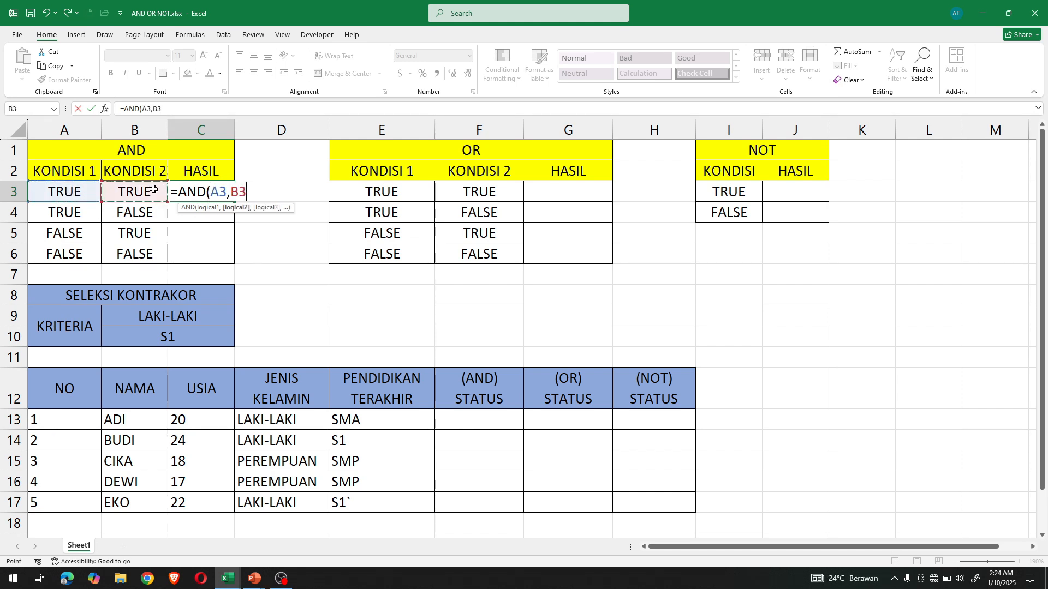
{"action": "type", "text": ")"}
{"action": "key", "text": "Return"}
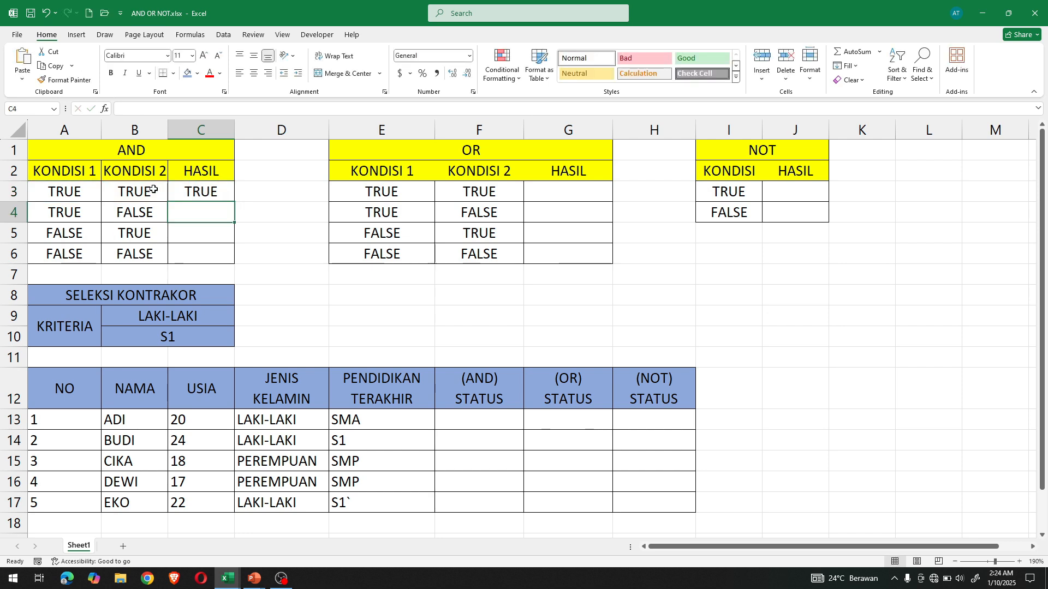
- Fill the AND formula from C3 down through C6 and check the results in the HASIL column
{"action": "left_click", "coordinate": [206, 192]}
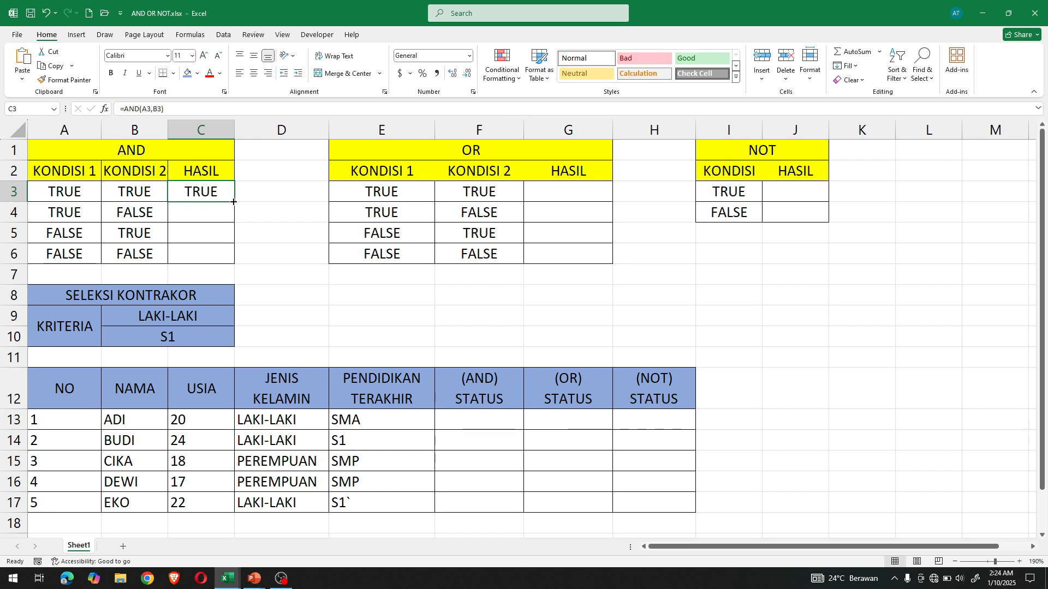
{"action": "double_click", "coordinate": [234, 202]}
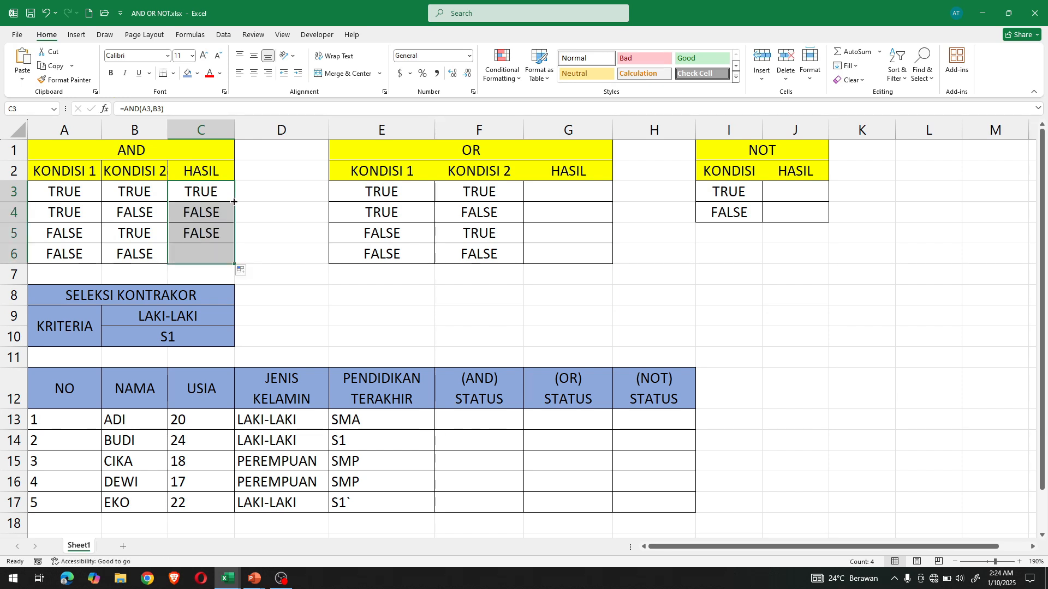
{"action": "left_click", "coordinate": [212, 192]}
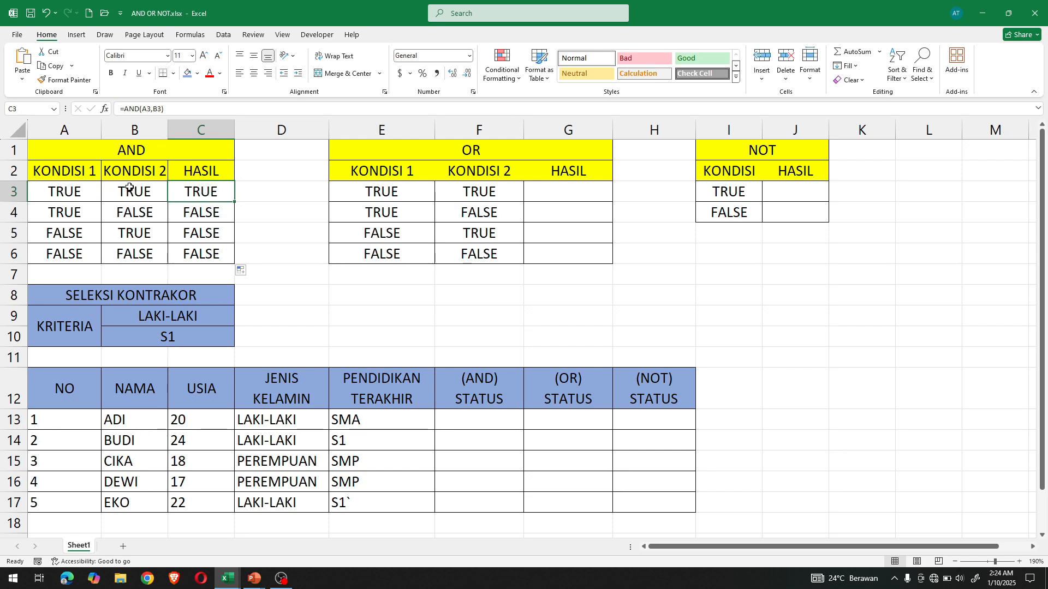
{"action": "left_click", "coordinate": [208, 220]}
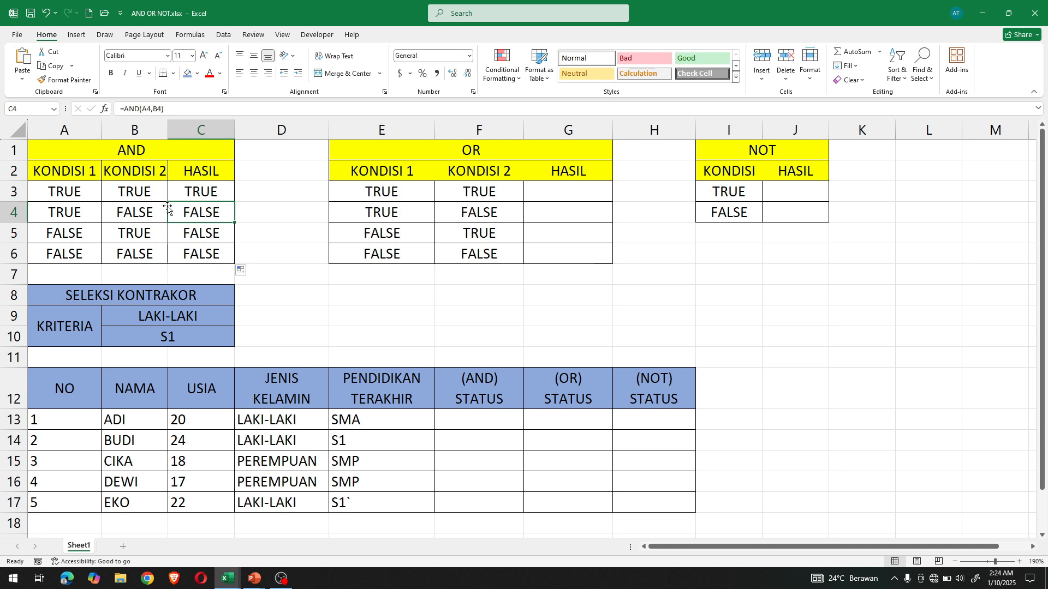
{"action": "left_click", "coordinate": [208, 258]}
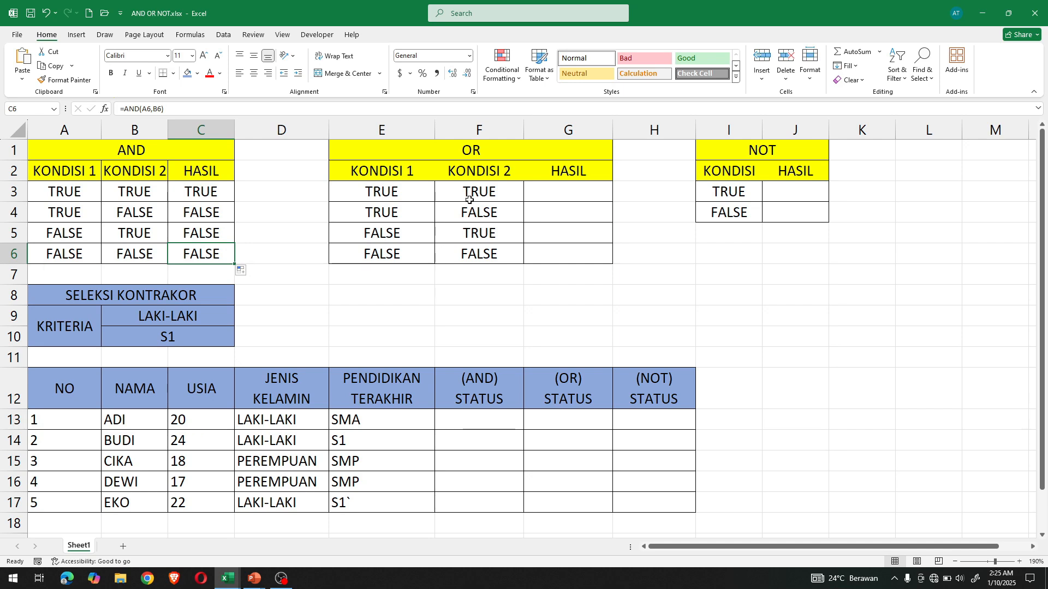
- Enter the formula =OR(E3,F3) in cell G3 of the OR table's HASIL column
{"action": "left_click", "coordinate": [536, 195]}
{"action": "type", "text": "=OR"}
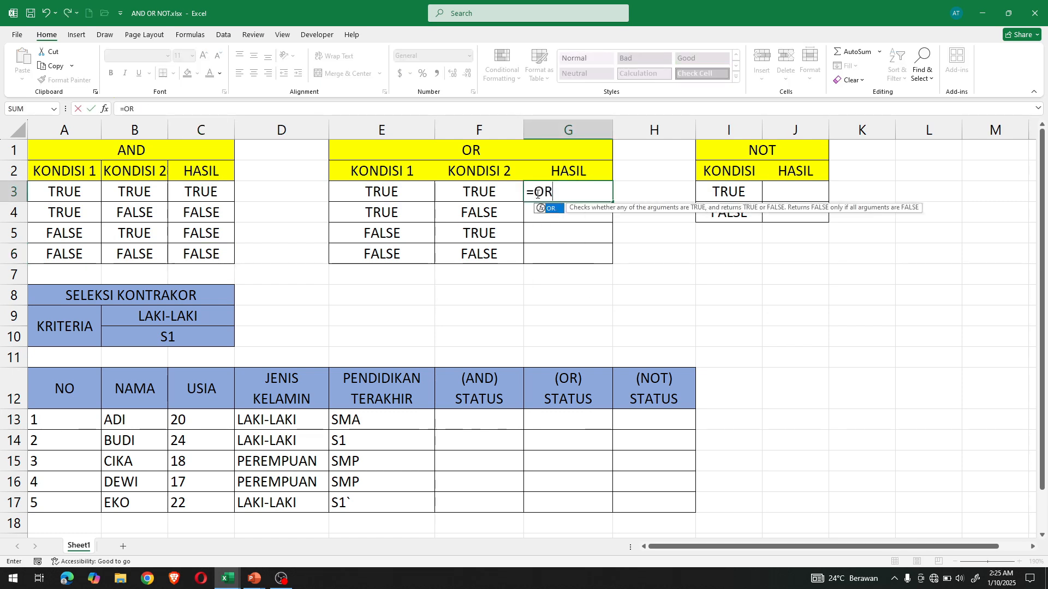
{"action": "type", "text": "("}
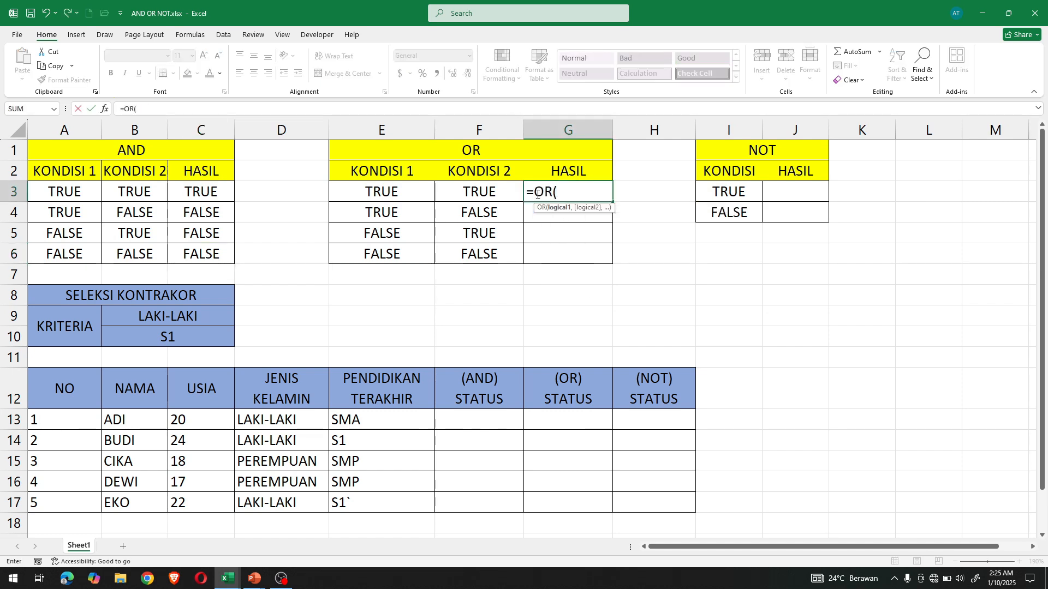
{"action": "left_click", "coordinate": [427, 197]}
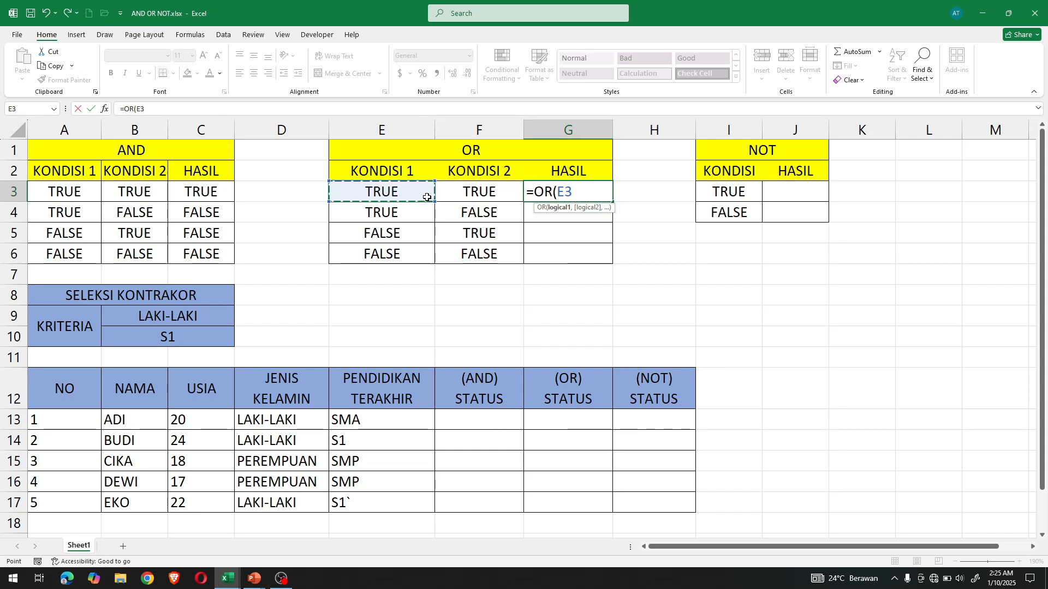
{"action": "type", "text": ","}
{"action": "left_click", "coordinate": [474, 195]}
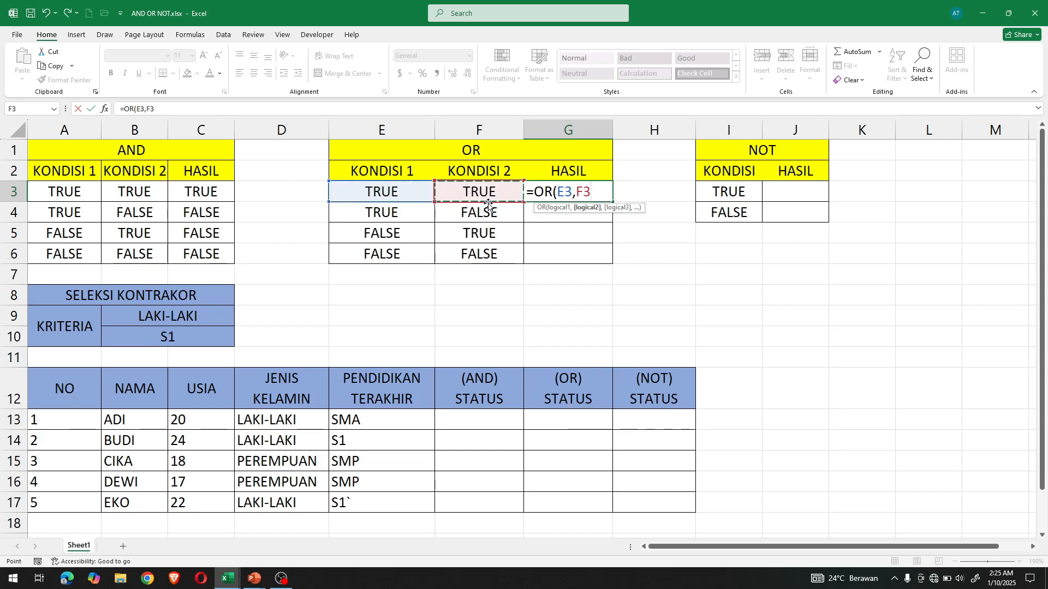
{"action": "type", "text": ")"}
{"action": "key", "text": "Return"}
- Fill the OR formula from G3 down through G6 and check the results in the HASIL column
{"action": "left_click", "coordinate": [583, 192]}
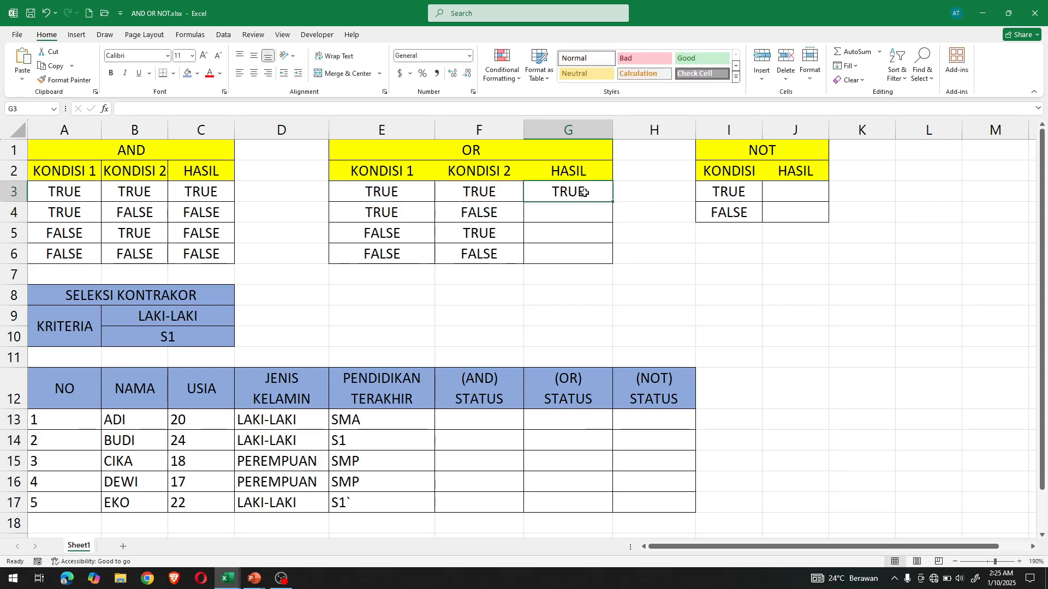
{"action": "double_click", "coordinate": [613, 202]}
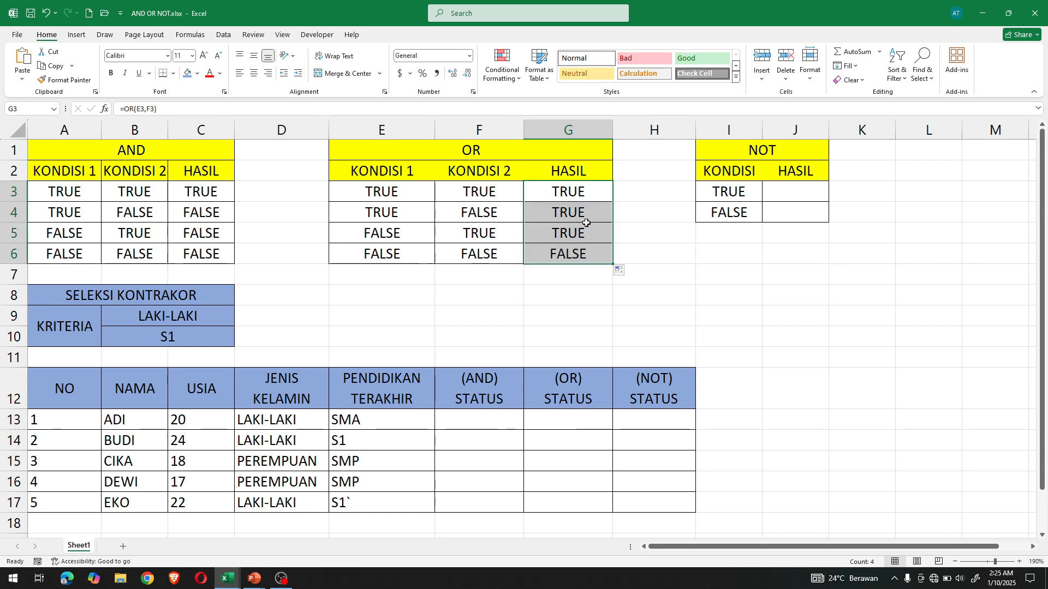
{"action": "left_click", "coordinate": [589, 209]}
{"action": "left_click", "coordinate": [588, 195]}
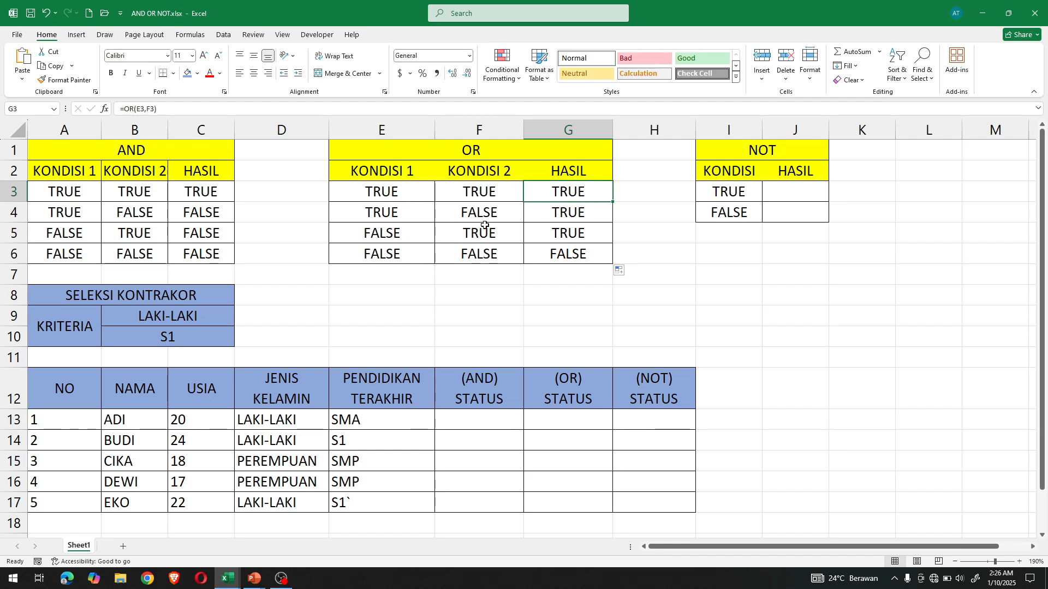
{"action": "left_click", "coordinate": [597, 254]}
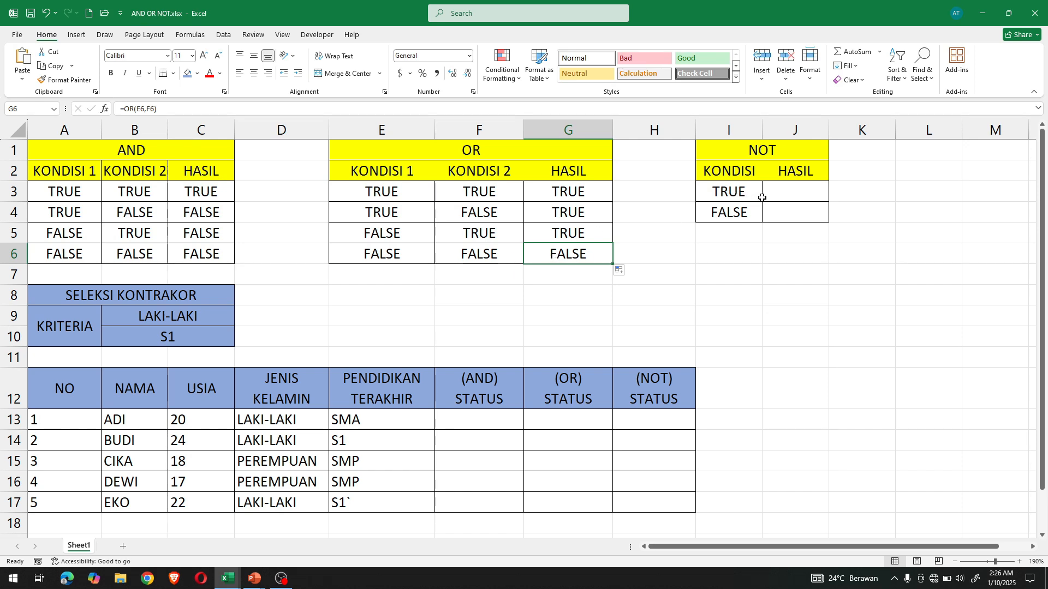
- Enter the formula =NOT(I3) in cell J3 of the NOT table's HASIL column
{"action": "left_click", "coordinate": [794, 195]}
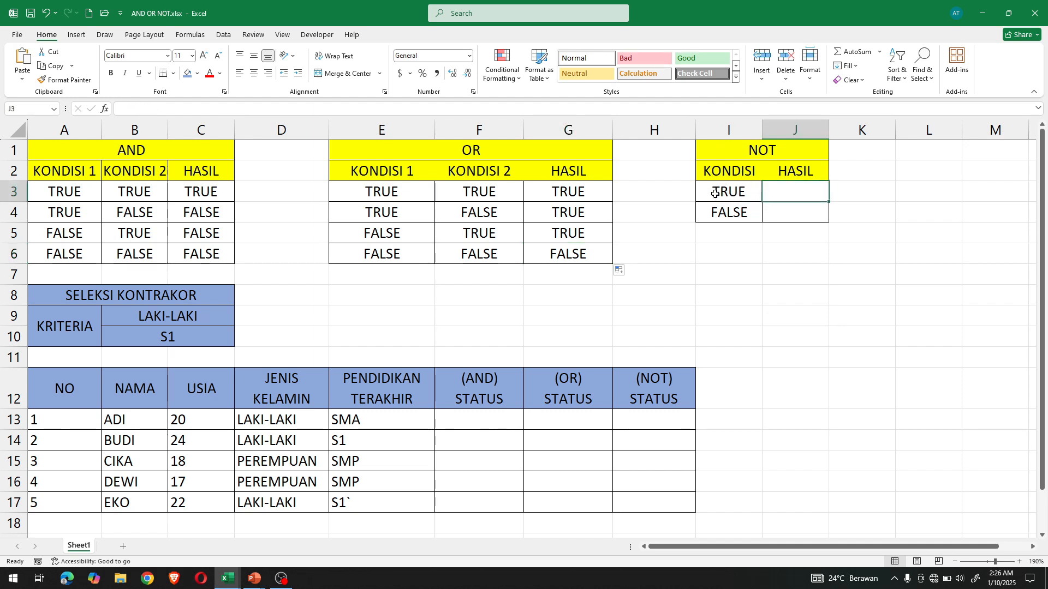
{"action": "left_click", "coordinate": [743, 192]}
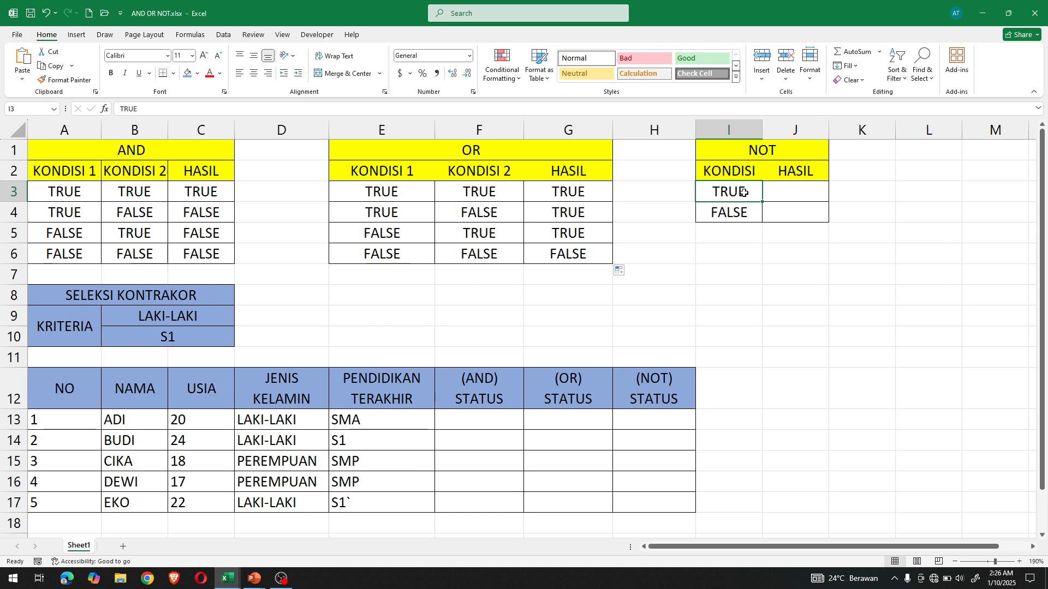
{"action": "left_click", "coordinate": [779, 195]}
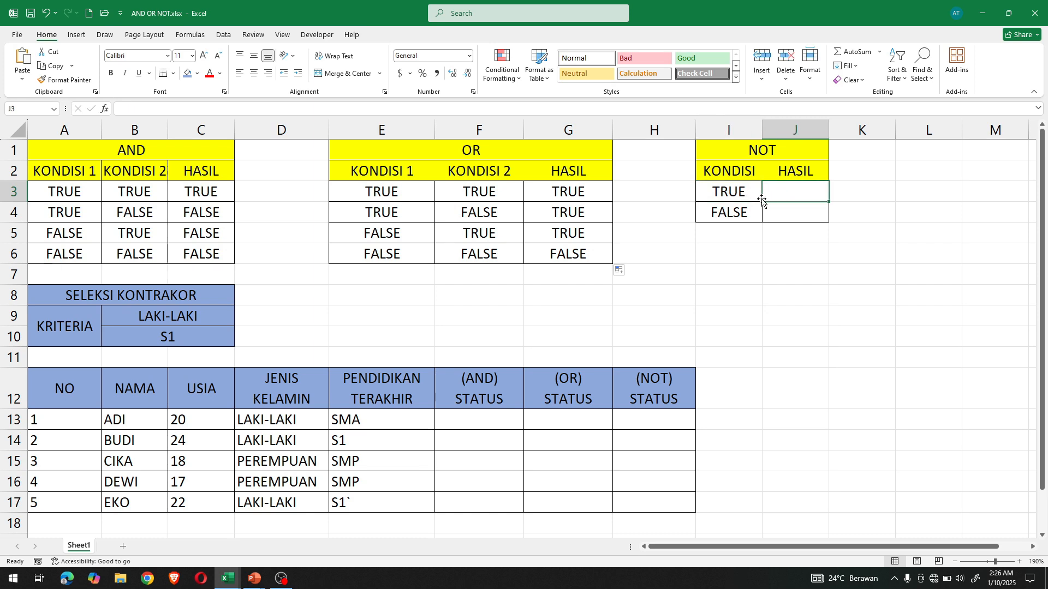
{"action": "type", "text": "=NO"}
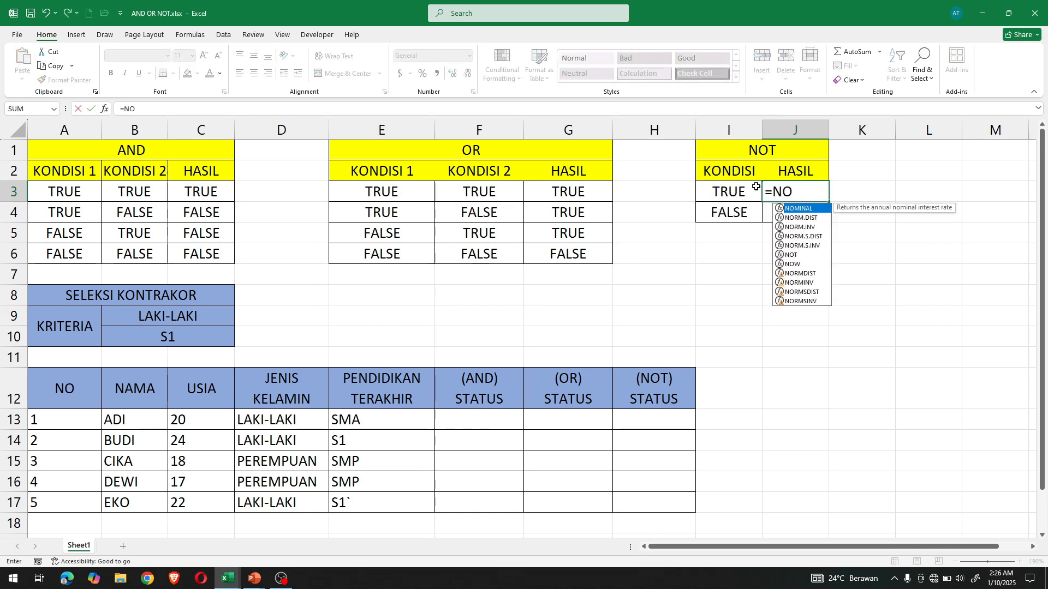
{"action": "type", "text": "T("}
{"action": "left_click", "coordinate": [751, 190]}
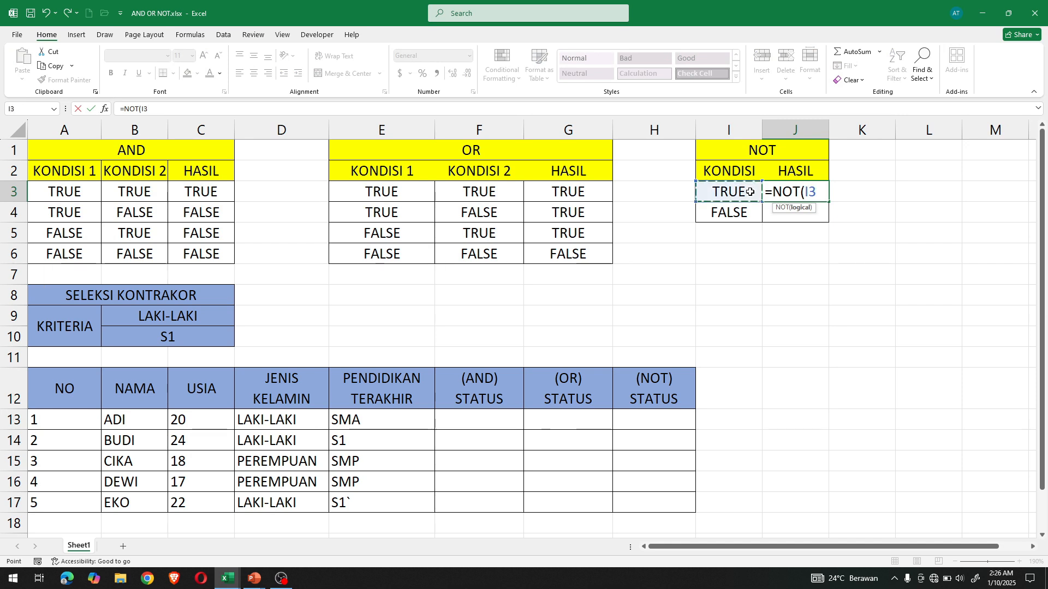
{"action": "type", "text": ")"}
{"action": "key", "text": "Return"}
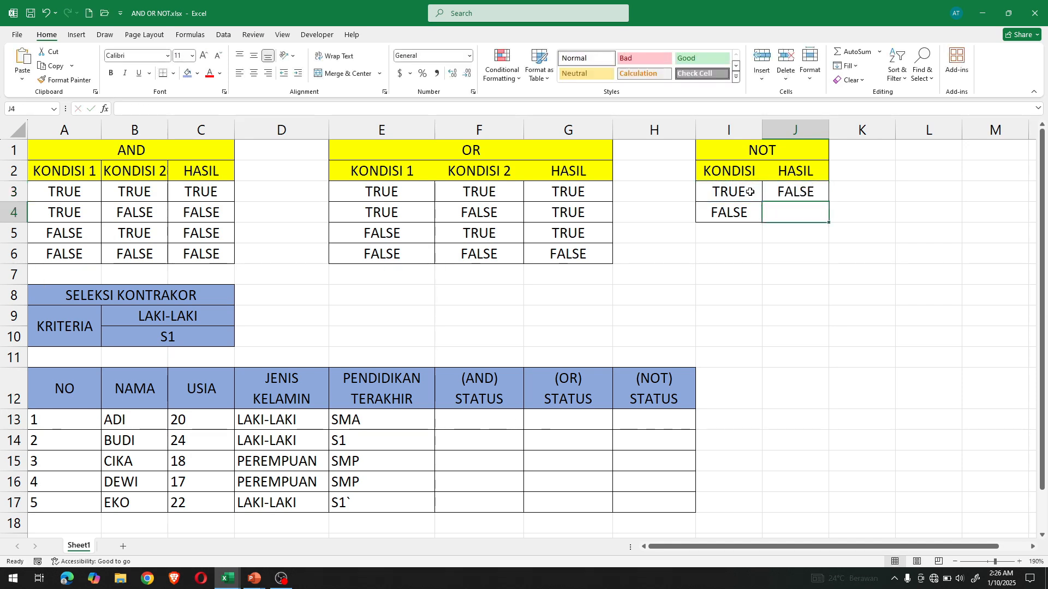
- Fill the NOT formula from J3 down to J4 and check the copied formula
{"action": "left_click", "coordinate": [797, 191]}
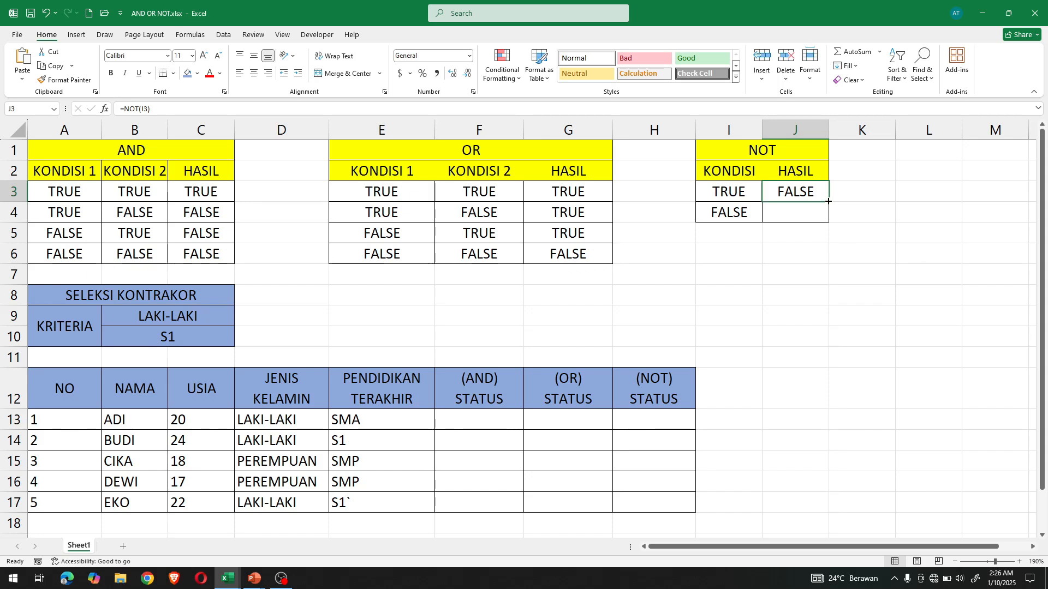
{"action": "left_click_drag", "start_coordinate": [828, 201], "coordinate": [827, 216]}
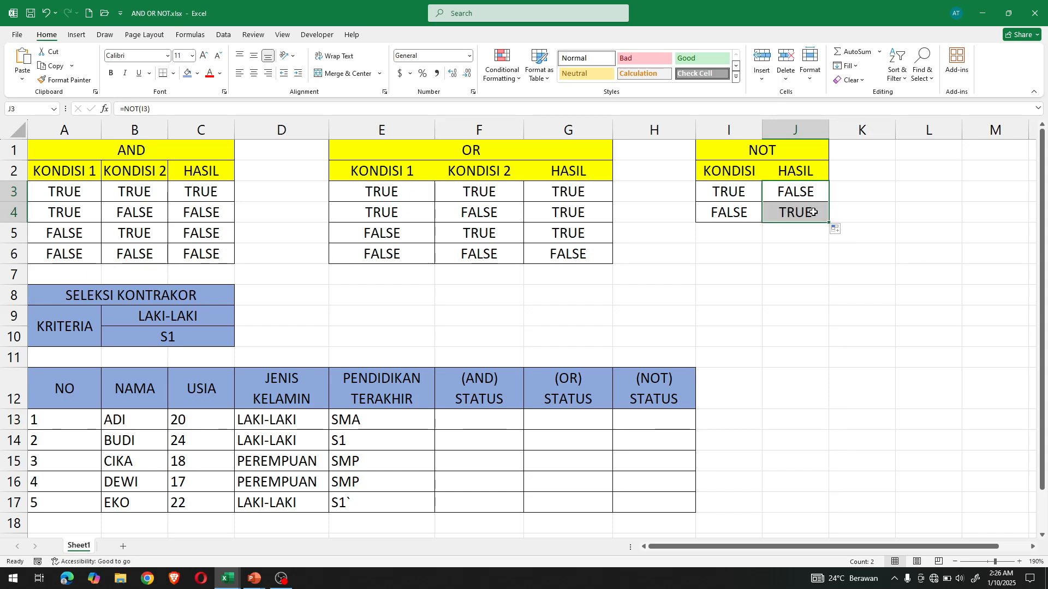
{"action": "left_click", "coordinate": [811, 213]}
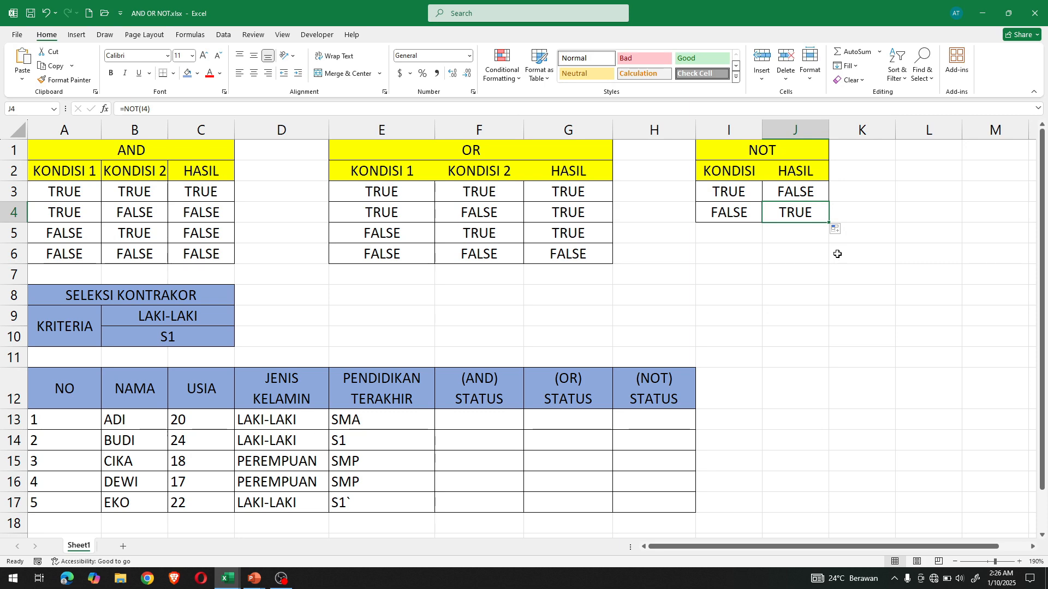
- Examine the SELEKSI KONTRAKOR criteria and the applicant table with its AND, OR and NOT status columns
{"action": "scroll", "coordinate": [837, 254], "scroll_direction": "down", "scroll_amount": 3}
{"action": "scroll", "coordinate": [835, 252], "scroll_direction": "up", "scroll_amount": 1}
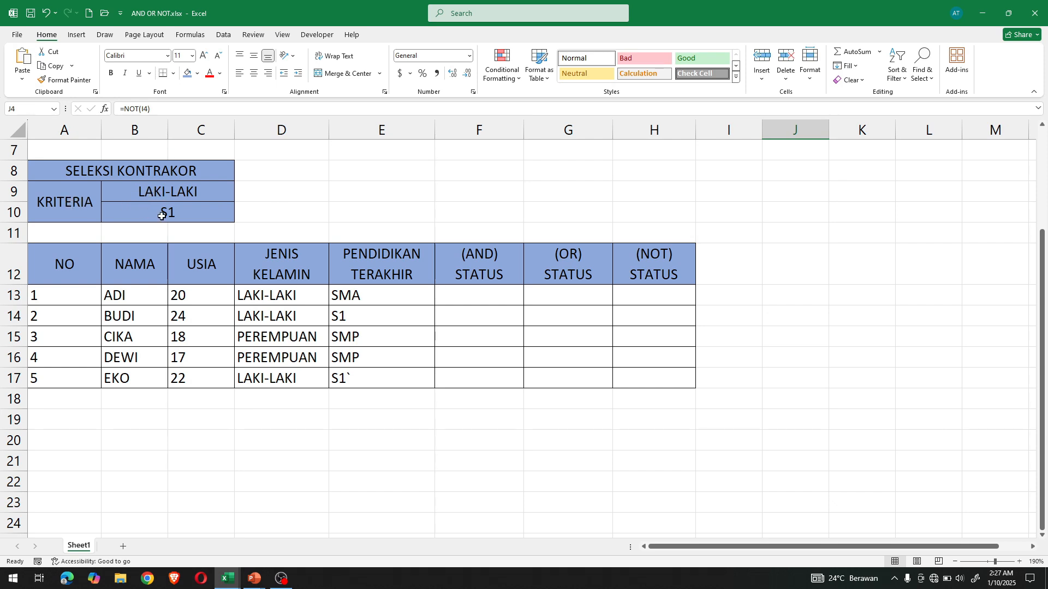
{"action": "left_click", "coordinate": [112, 296]}
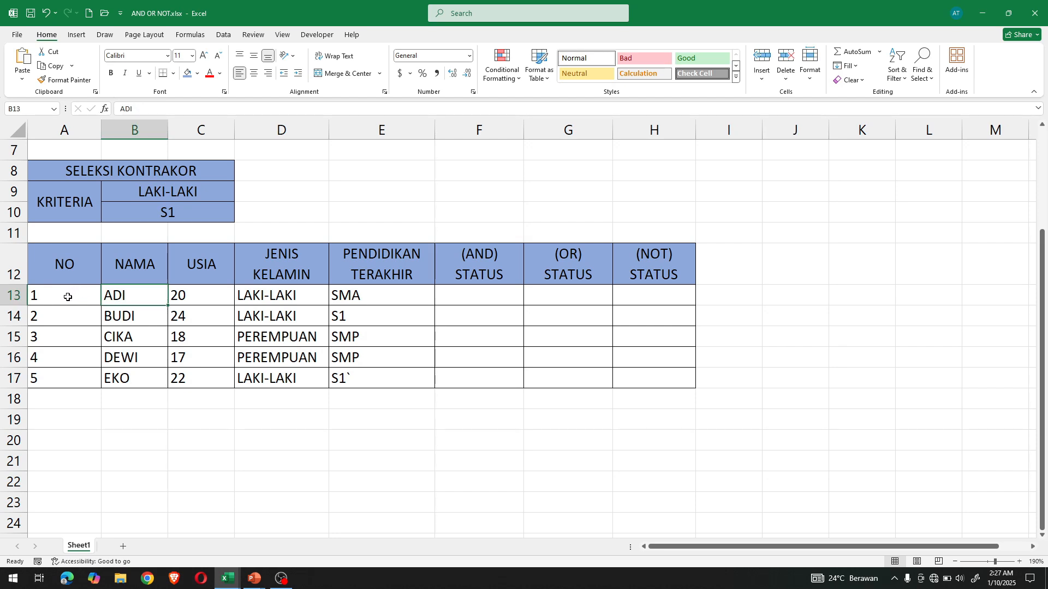
{"action": "left_click_drag", "start_coordinate": [81, 299], "coordinate": [354, 375]}
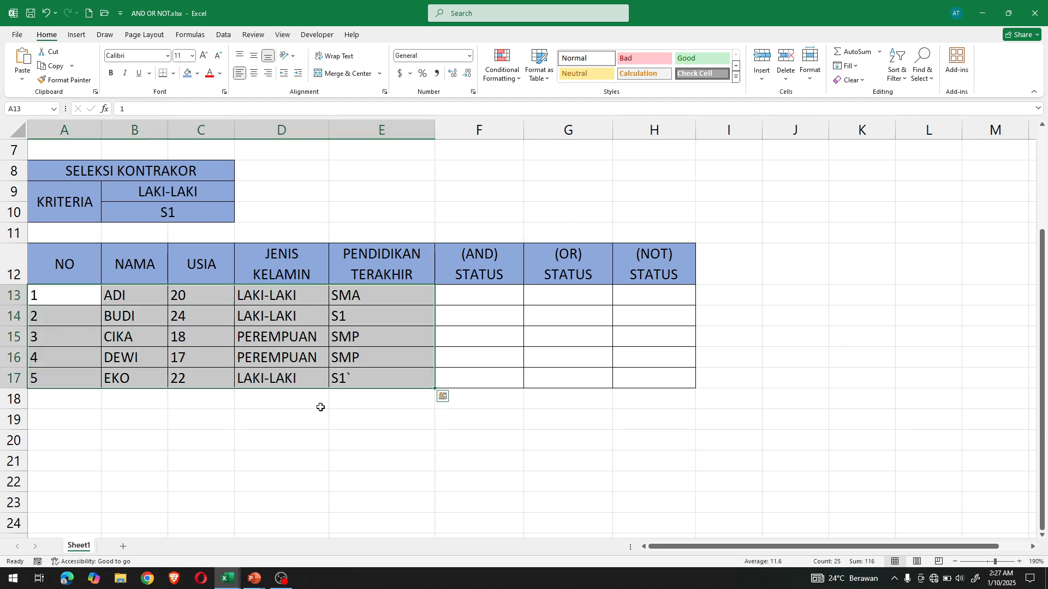
{"action": "left_click", "coordinate": [305, 435]}
{"action": "left_click", "coordinate": [90, 273]}
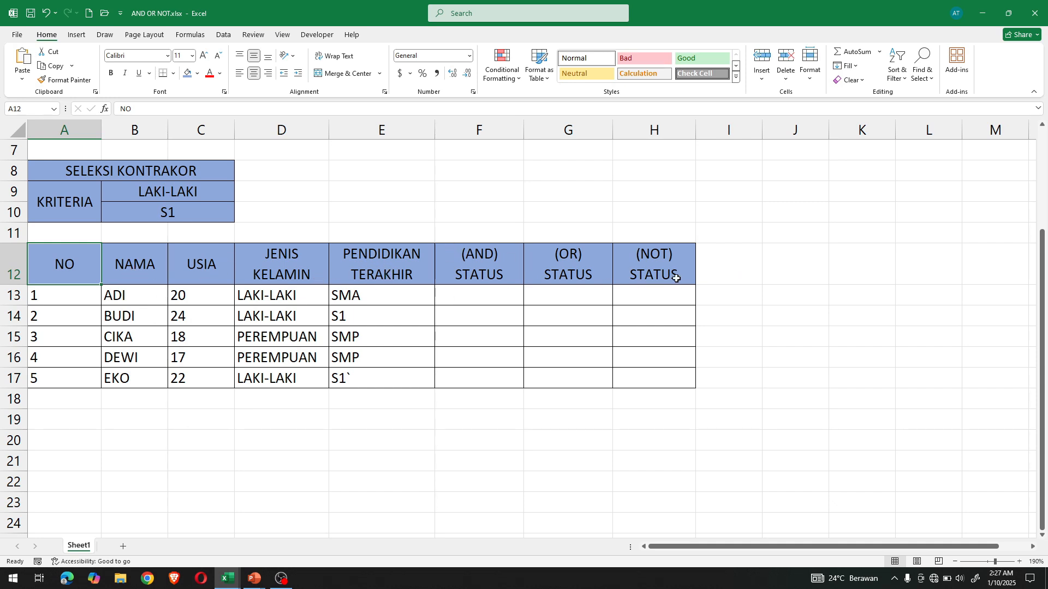
{"action": "left_click", "coordinate": [545, 357]}
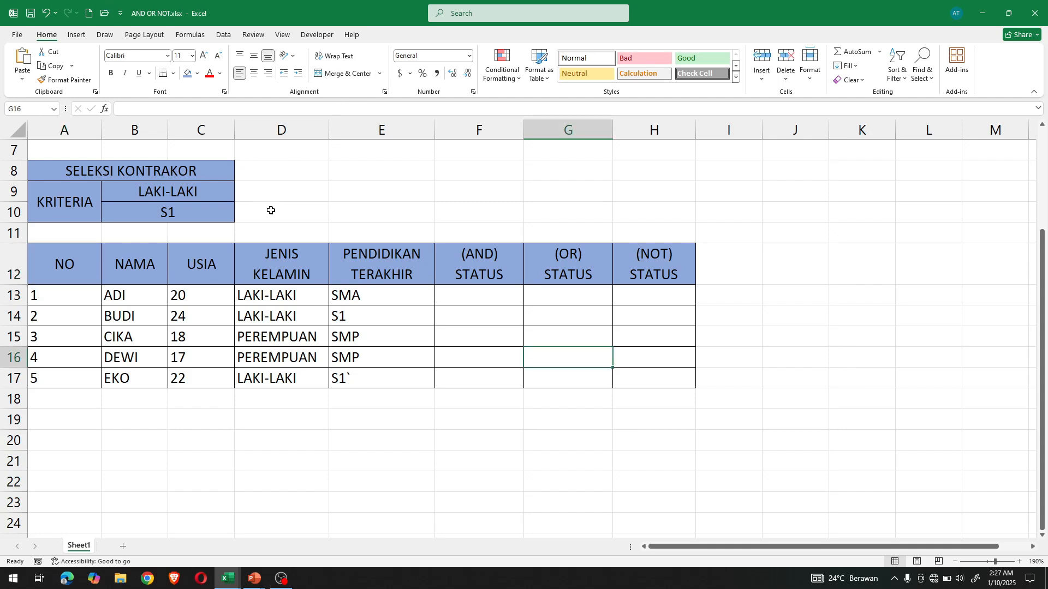
{"action": "left_click", "coordinate": [195, 194]}
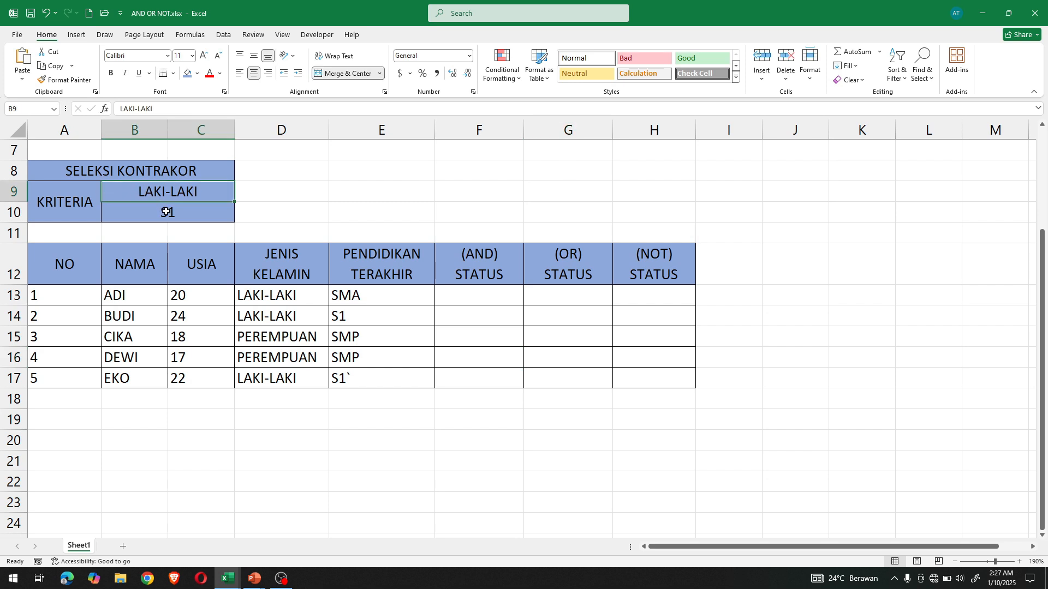
- Review the two selection criteria, LAKI-LAKI and S1, in the KRITERIA block
{"action": "left_click", "coordinate": [165, 212]}
{"action": "left_click", "coordinate": [174, 194]}
{"action": "left_click", "coordinate": [175, 207]}
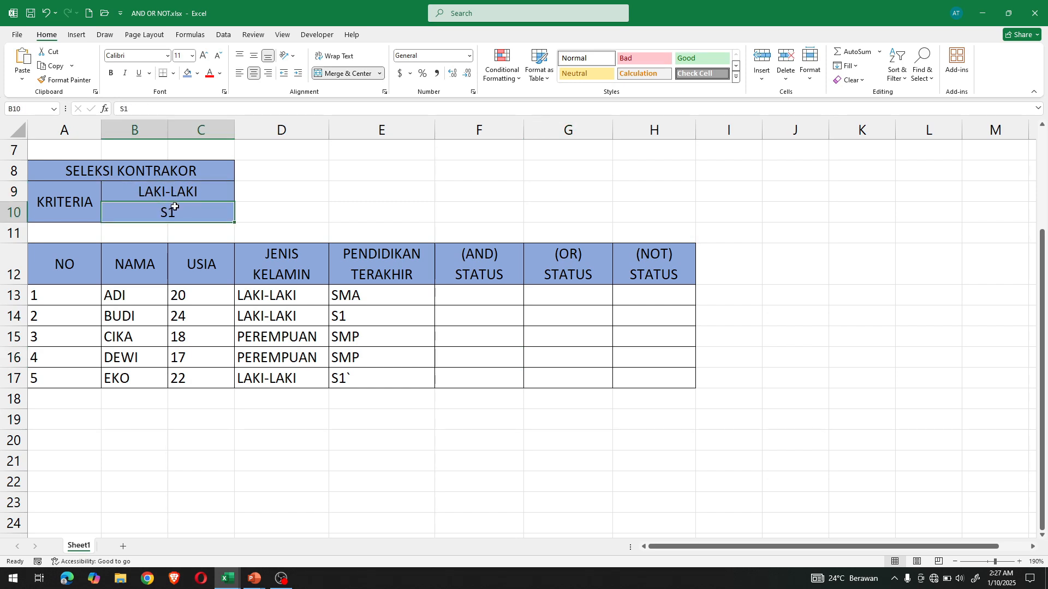
{"action": "left_click_drag", "start_coordinate": [175, 193], "coordinate": [171, 210]}
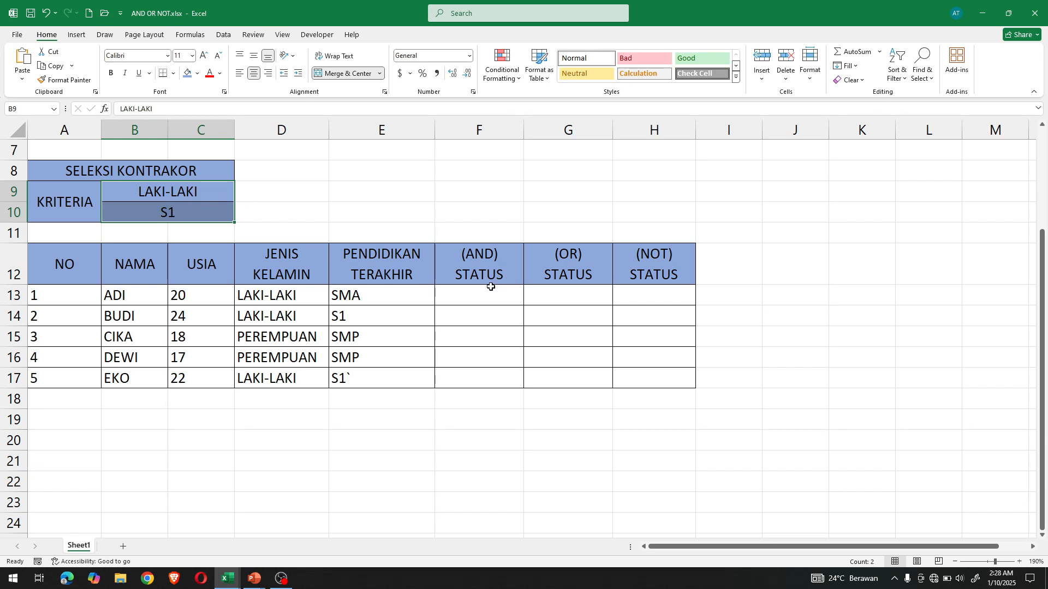
{"action": "left_click", "coordinate": [202, 193]}
{"action": "left_click", "coordinate": [203, 209]}
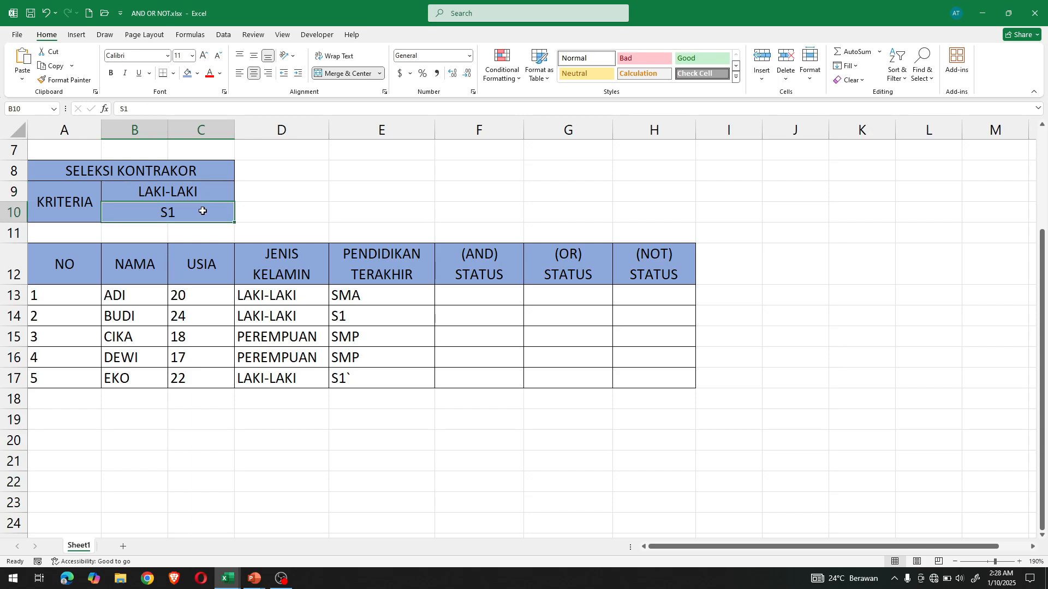
{"action": "left_click", "coordinate": [210, 193]}
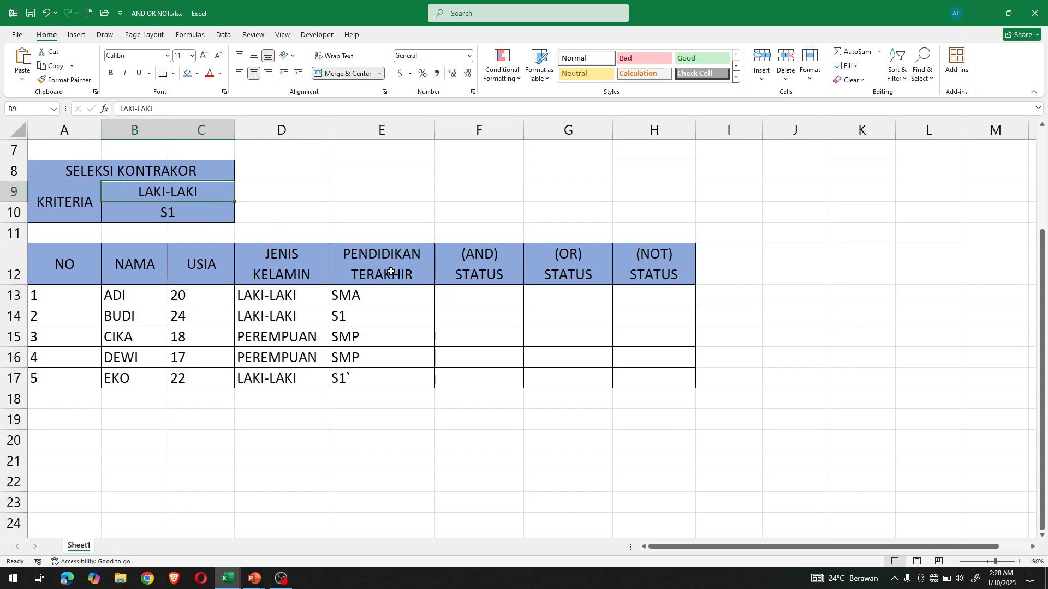
- Enter the formula =AND(D13=B9,E13=B10) in cell F13 of the (AND) STATUS column
{"action": "left_click", "coordinate": [471, 291]}
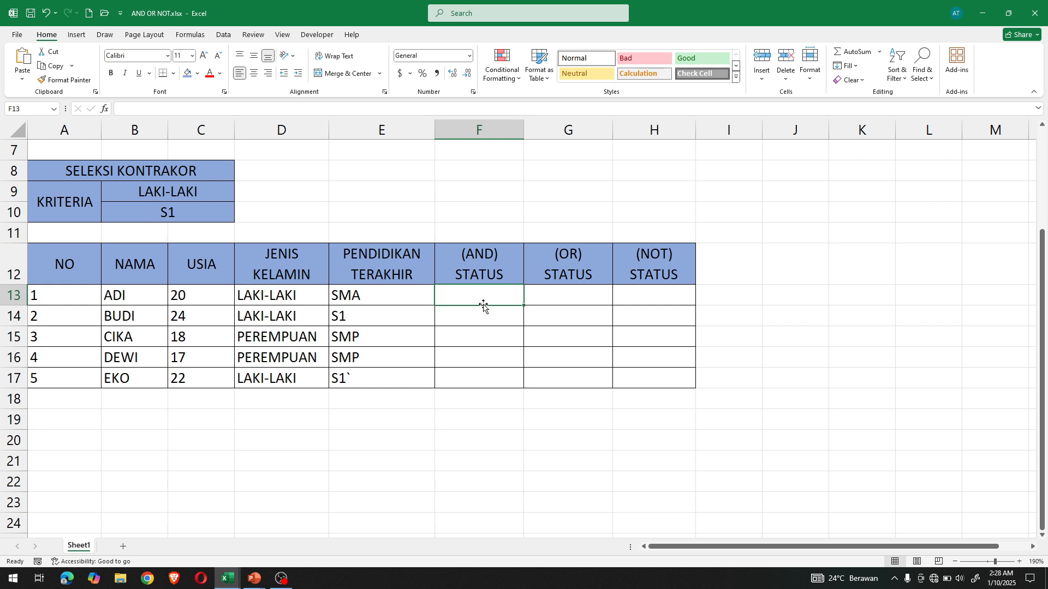
{"action": "type", "text": "="}
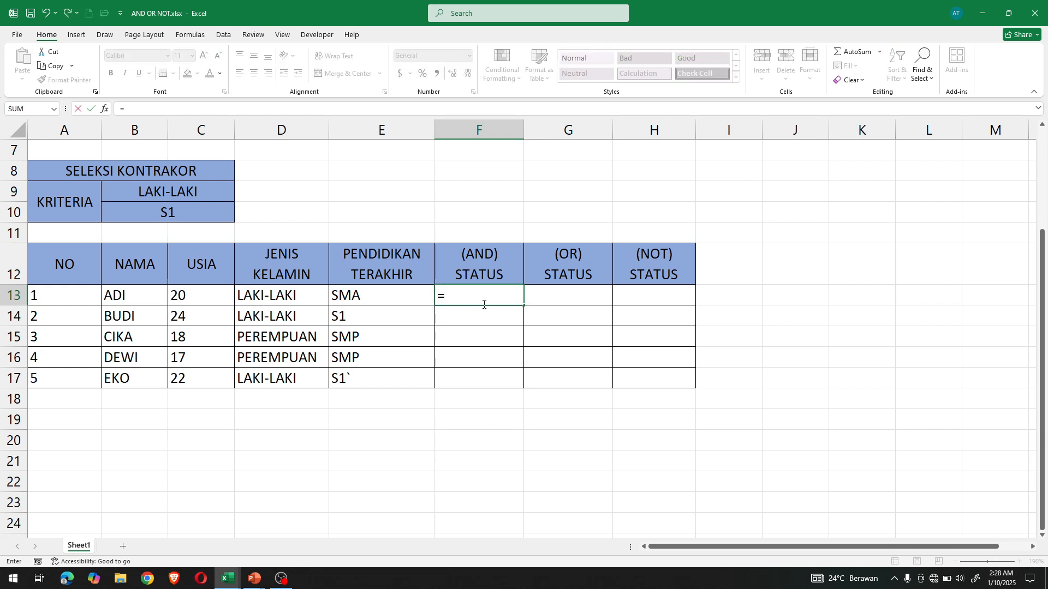
{"action": "type", "text": "AND("}
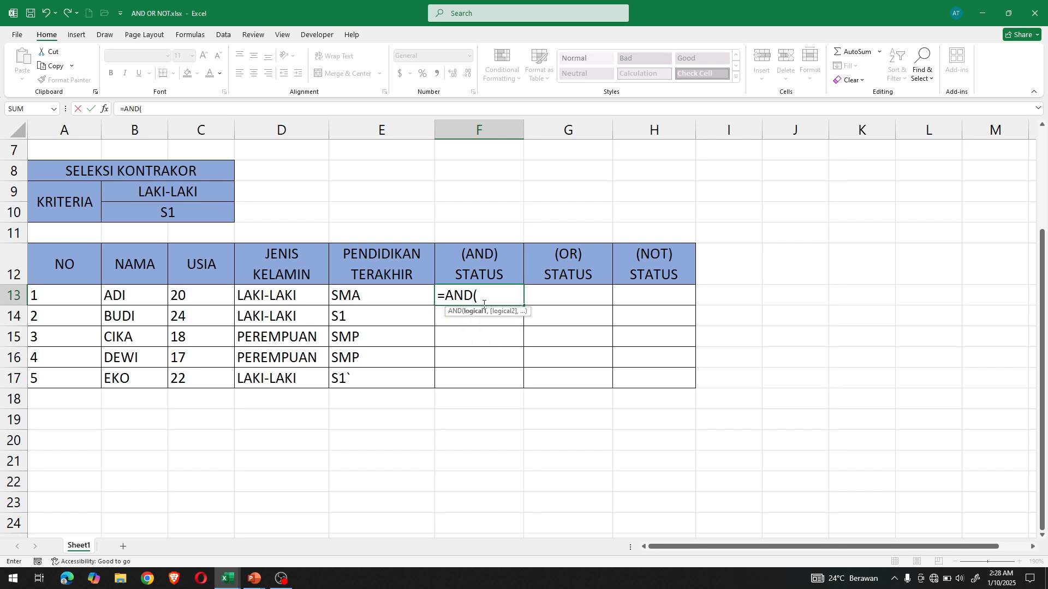
{"action": "left_click", "coordinate": [286, 294]}
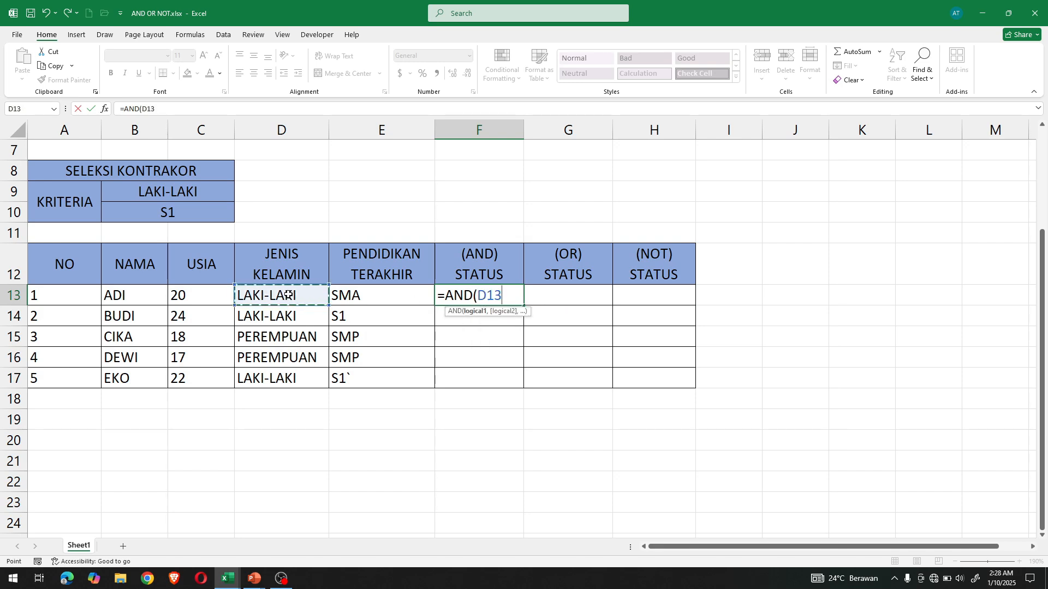
{"action": "type", "text": "="}
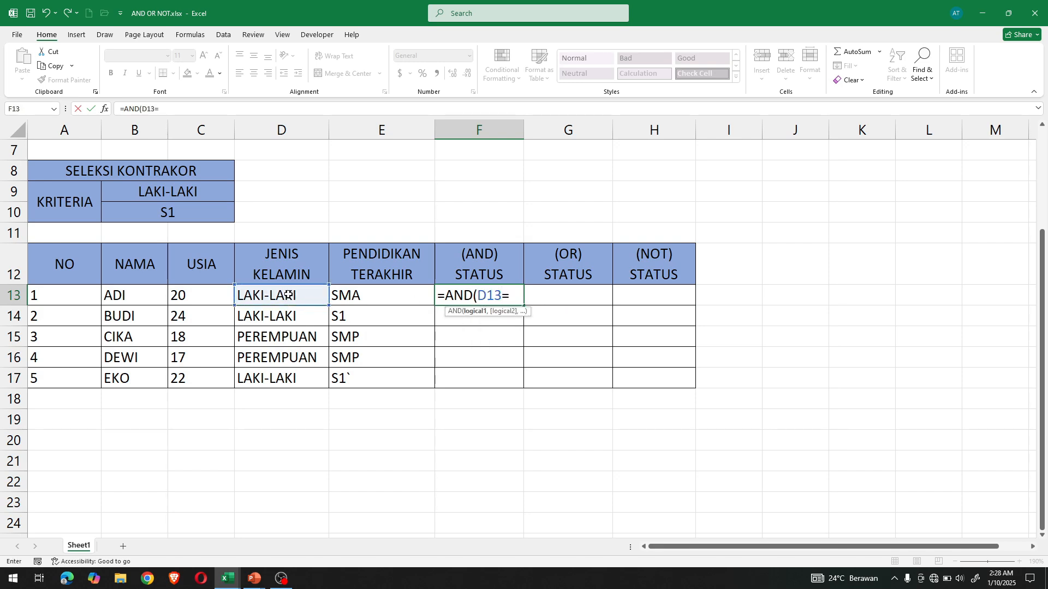
{"action": "left_click", "coordinate": [197, 197]}
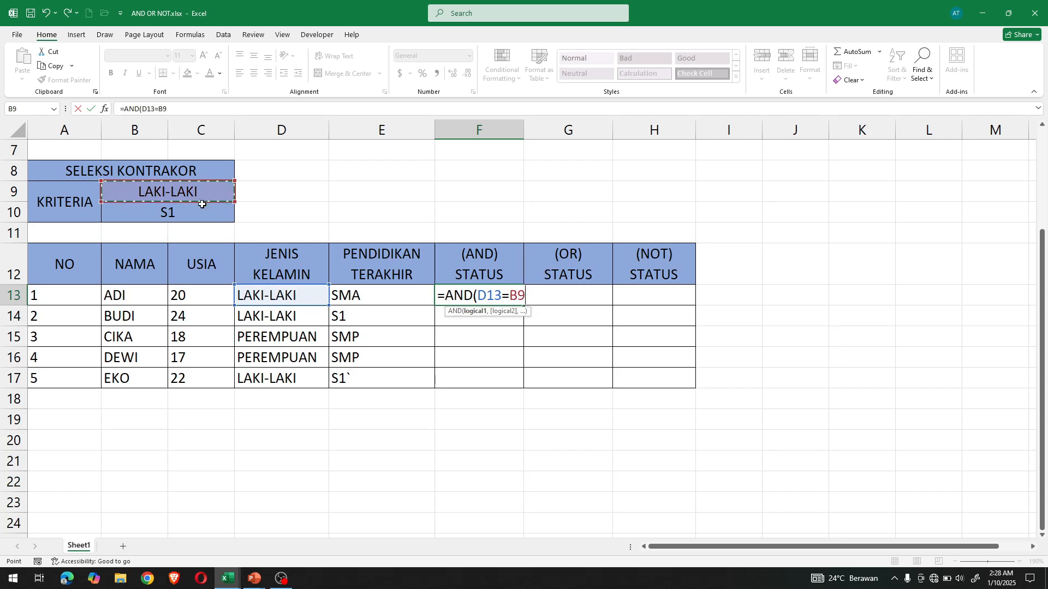
{"action": "type", "text": ","}
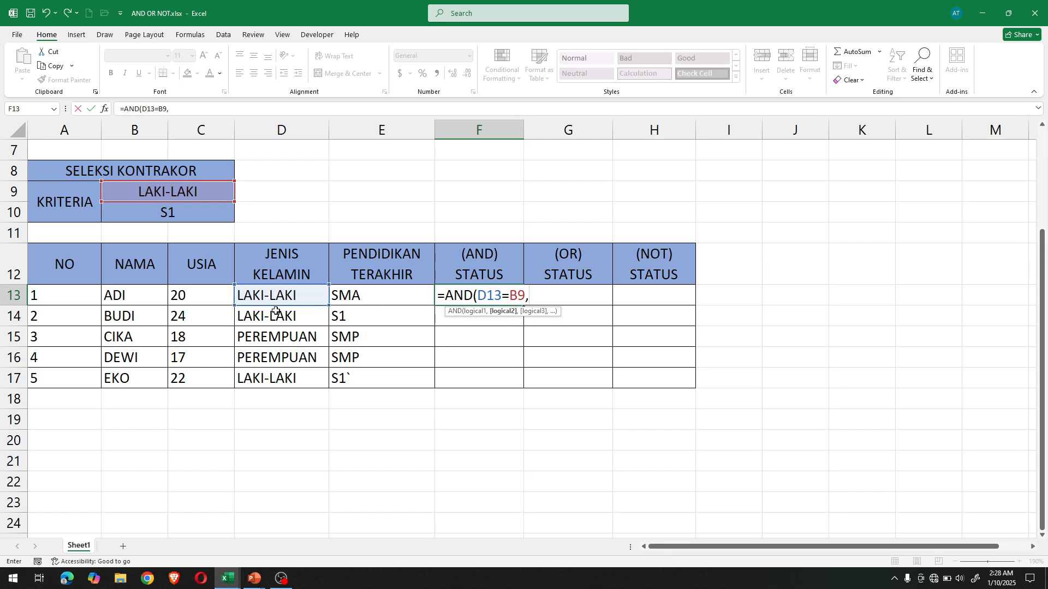
{"action": "left_click", "coordinate": [371, 297]}
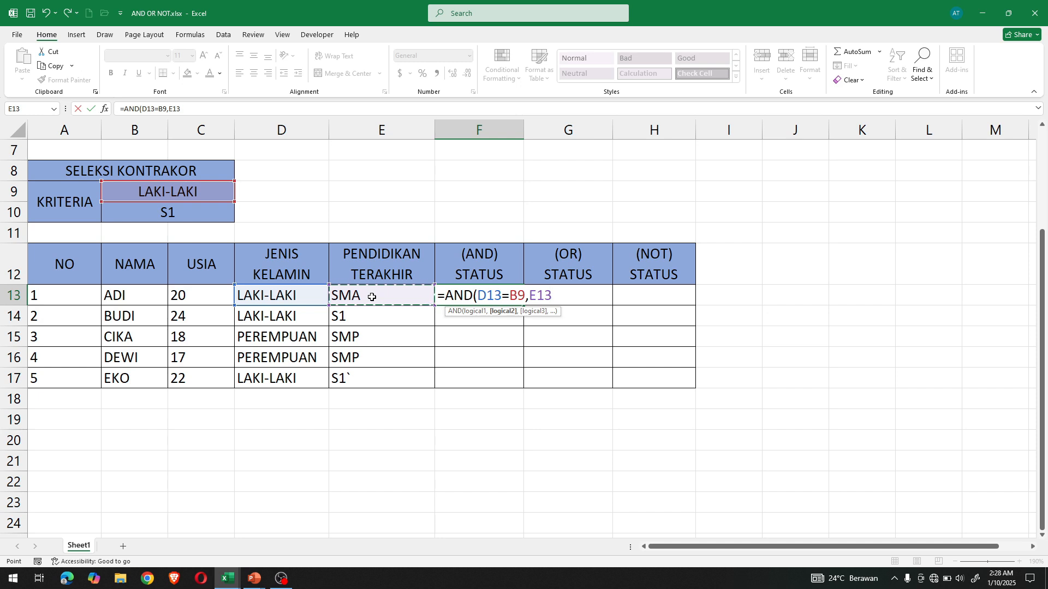
{"action": "type", "text": "="}
{"action": "left_click", "coordinate": [163, 214]}
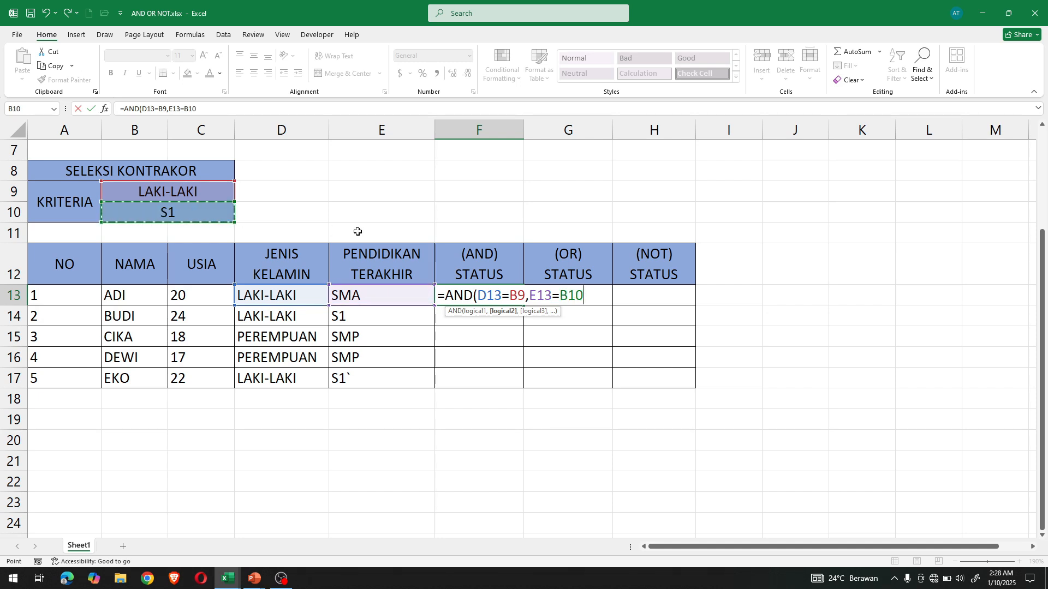
{"action": "type", "text": ")"}
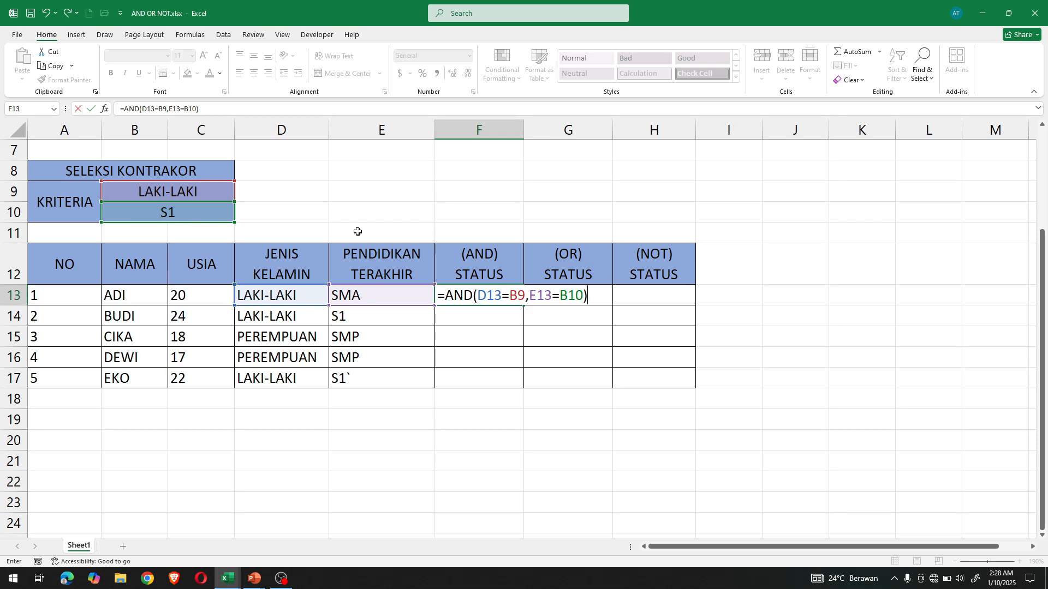
{"action": "key", "text": "Return"}
- Fill the AND formula from F13 down to F17 and inspect the cell references copied into F14
{"action": "left_click", "coordinate": [508, 300]}
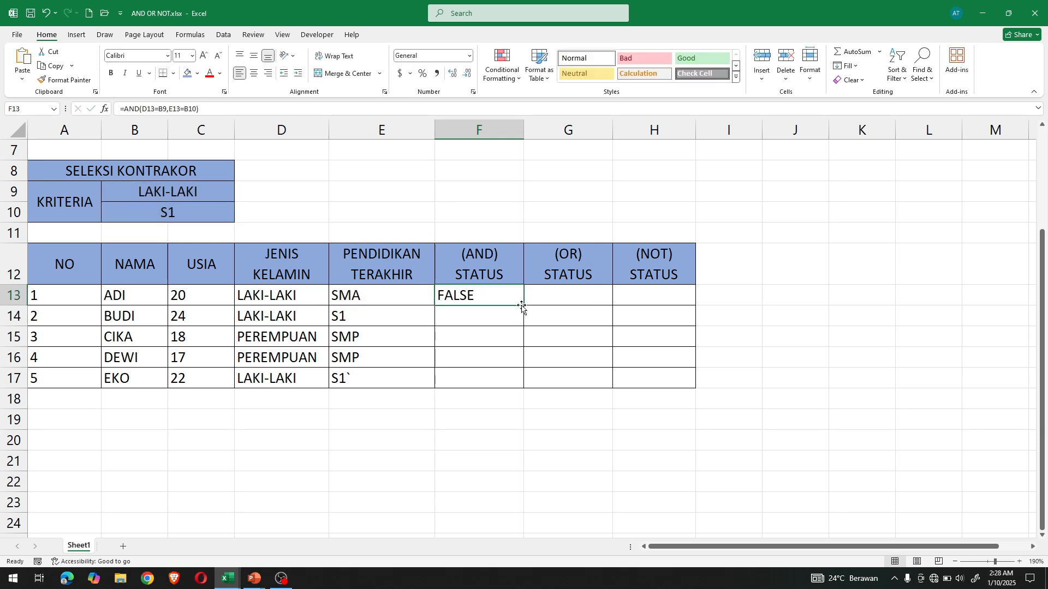
{"action": "left_click_drag", "start_coordinate": [523, 306], "coordinate": [523, 386]}
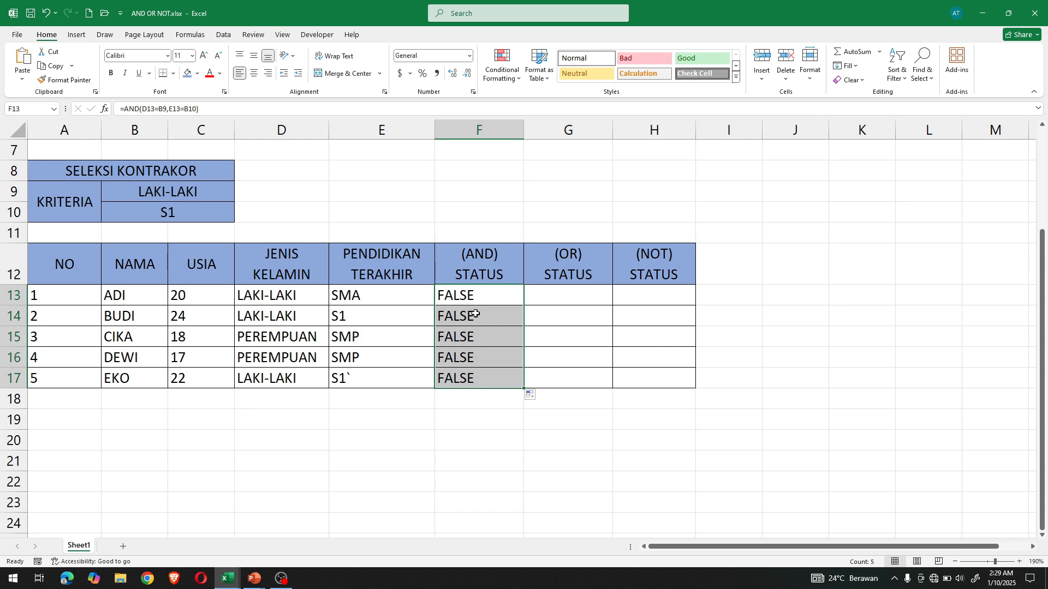
{"action": "left_click", "coordinate": [478, 314]}
{"action": "double_click", "coordinate": [479, 316]}
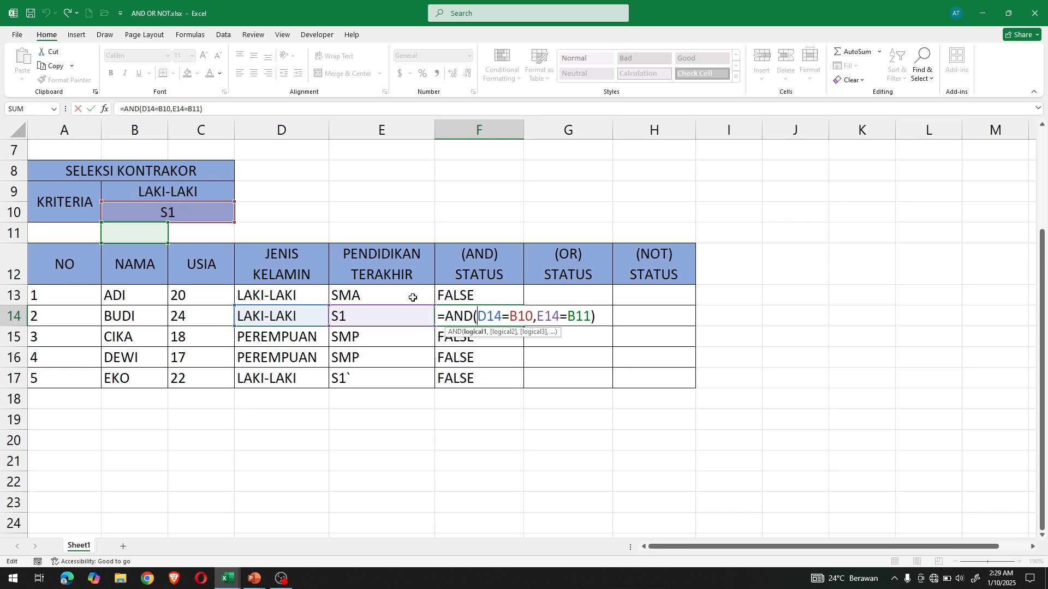
{"action": "key", "text": "Return"}
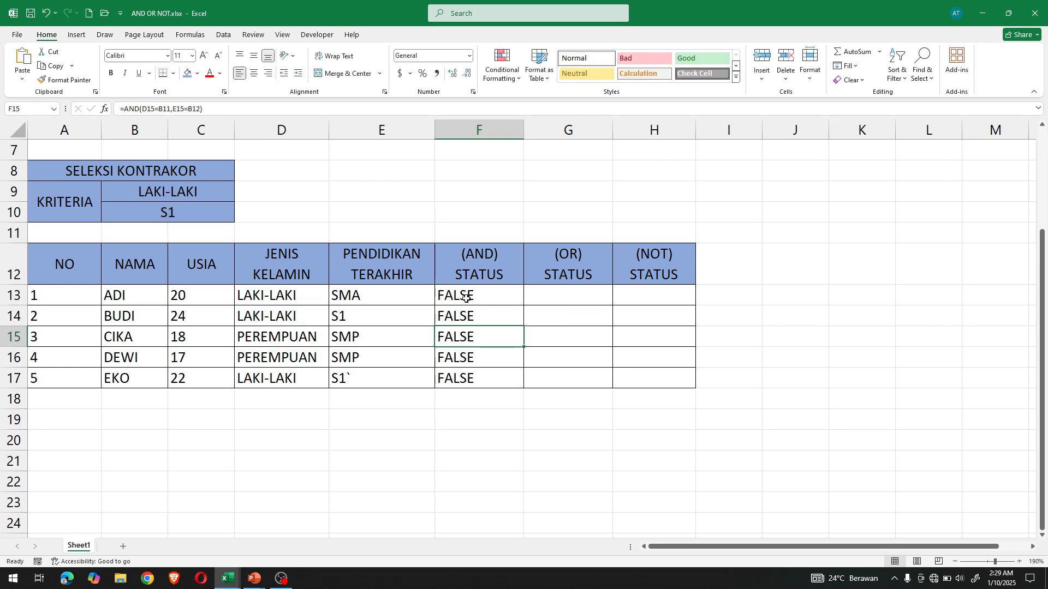
- Make the criteria references in F13 absolute so the formula reads =AND(D13=$B$9,E13=$B$10)
{"action": "double_click", "coordinate": [466, 296]}
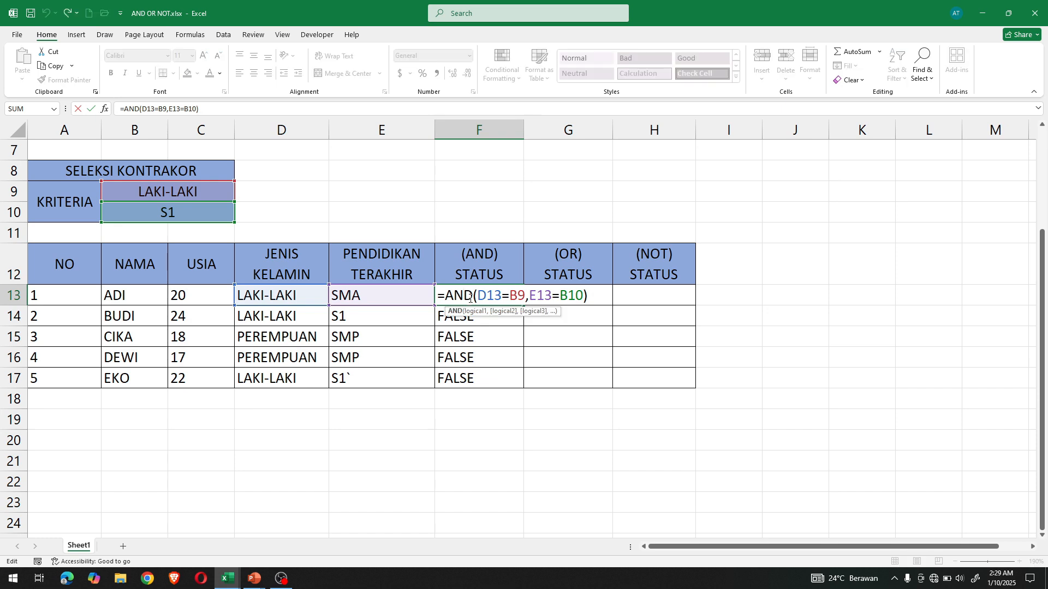
{"action": "left_click", "coordinate": [512, 295]}
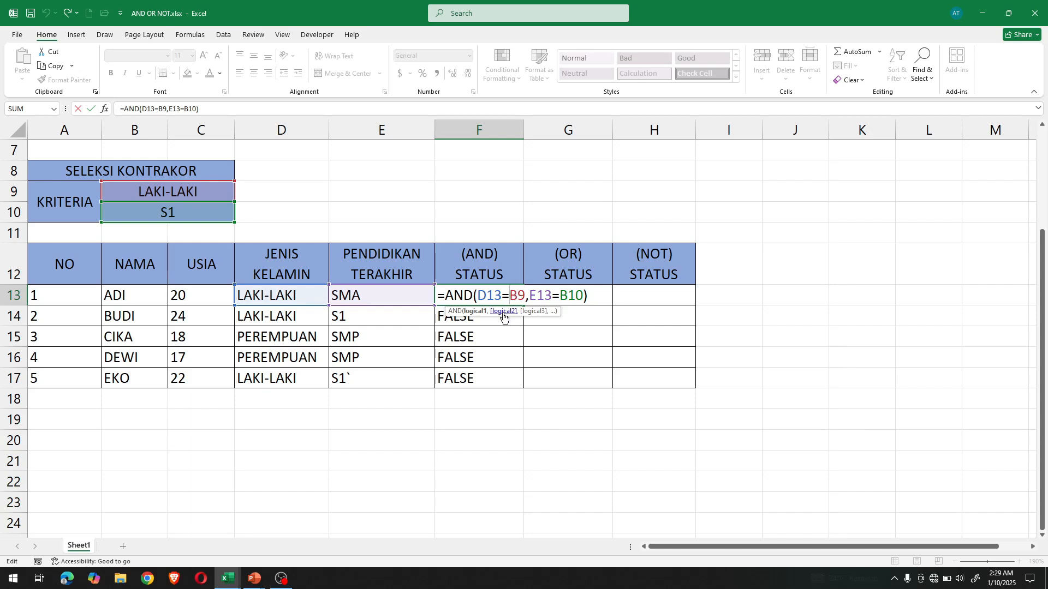
{"action": "type", "text": "$"}
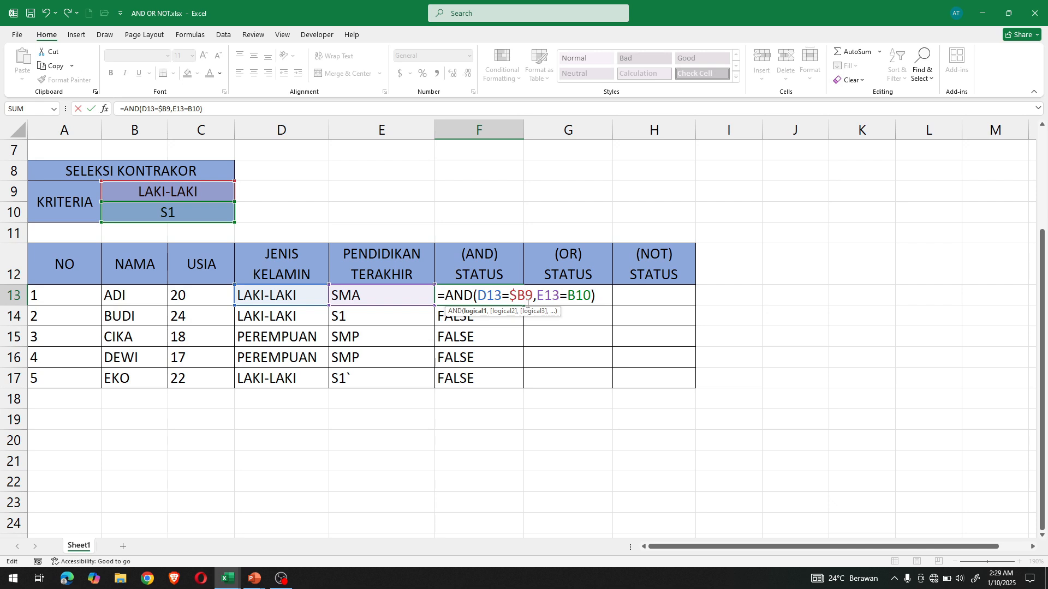
{"action": "left_click", "coordinate": [527, 303]}
{"action": "type", "text": "$"}
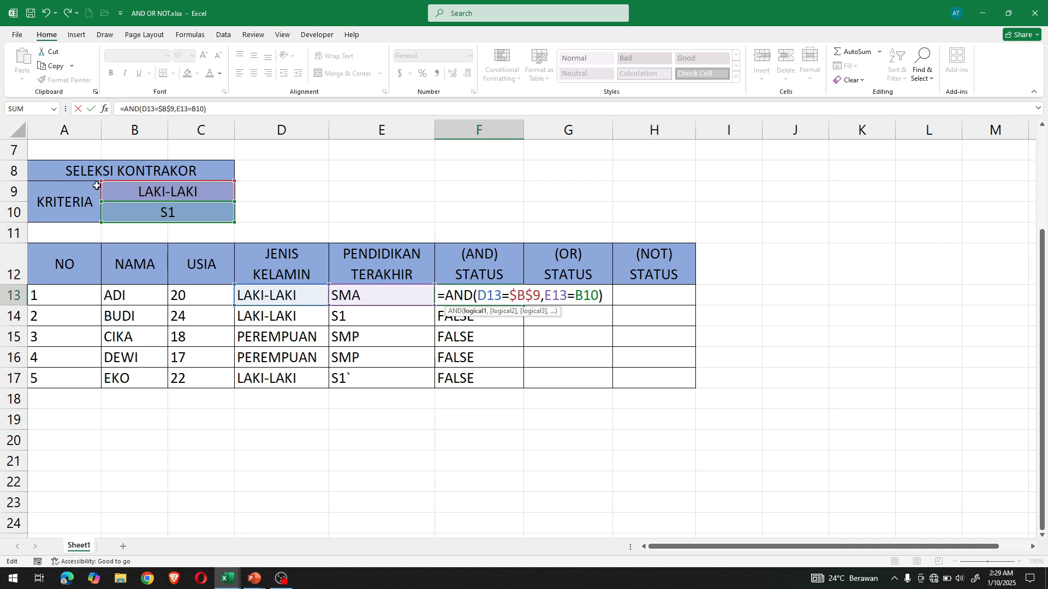
{"action": "left_click", "coordinate": [576, 295]}
{"action": "type", "text": "$"}
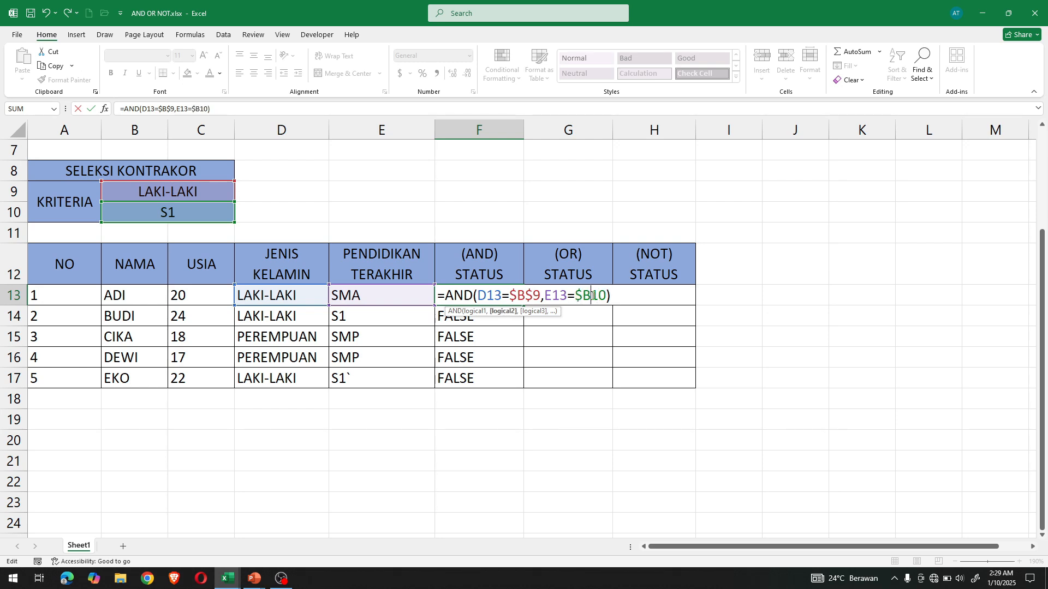
{"action": "left_click", "coordinate": [593, 295]}
{"action": "type", "text": "$"}
{"action": "left_click", "coordinate": [527, 297]}
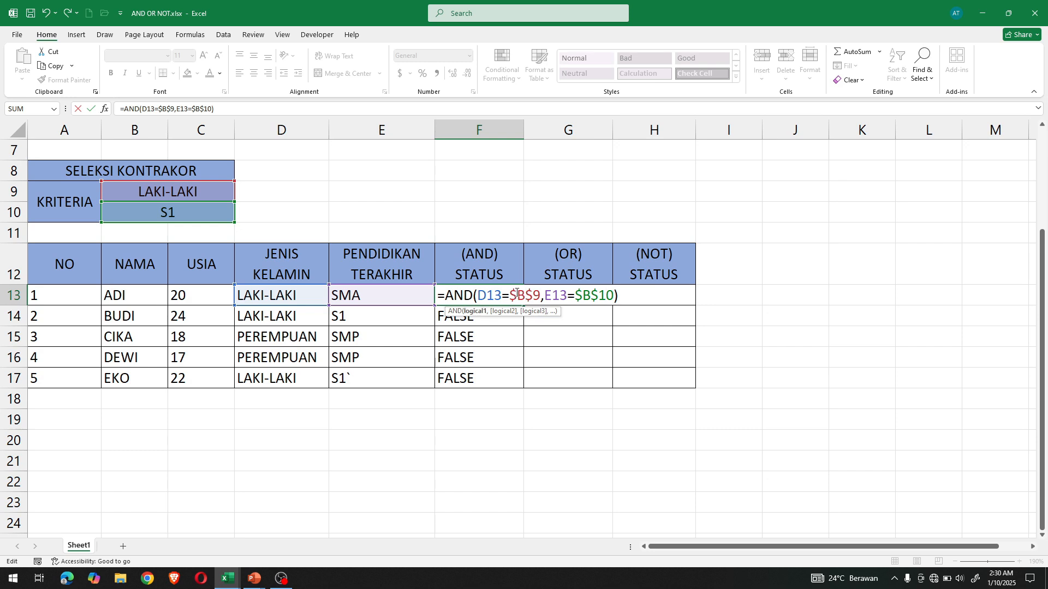
{"action": "key", "text": "Return"}
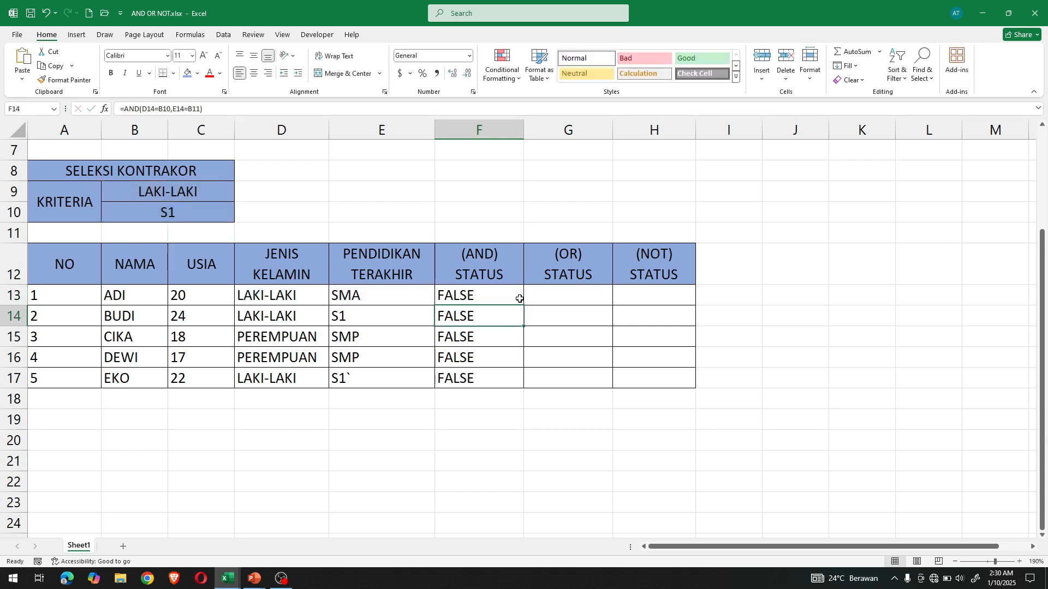
- Fill the AND formula with absolute references from F13 down to F17 and check row 14's criteria and formula
{"action": "left_click", "coordinate": [519, 299]}
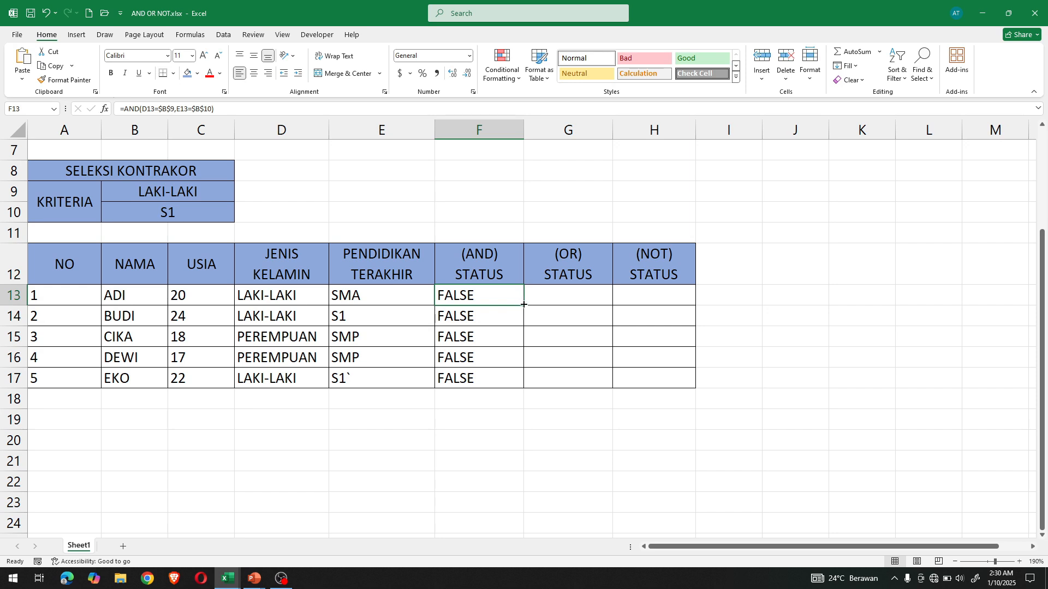
{"action": "left_click_drag", "start_coordinate": [523, 305], "coordinate": [529, 384]}
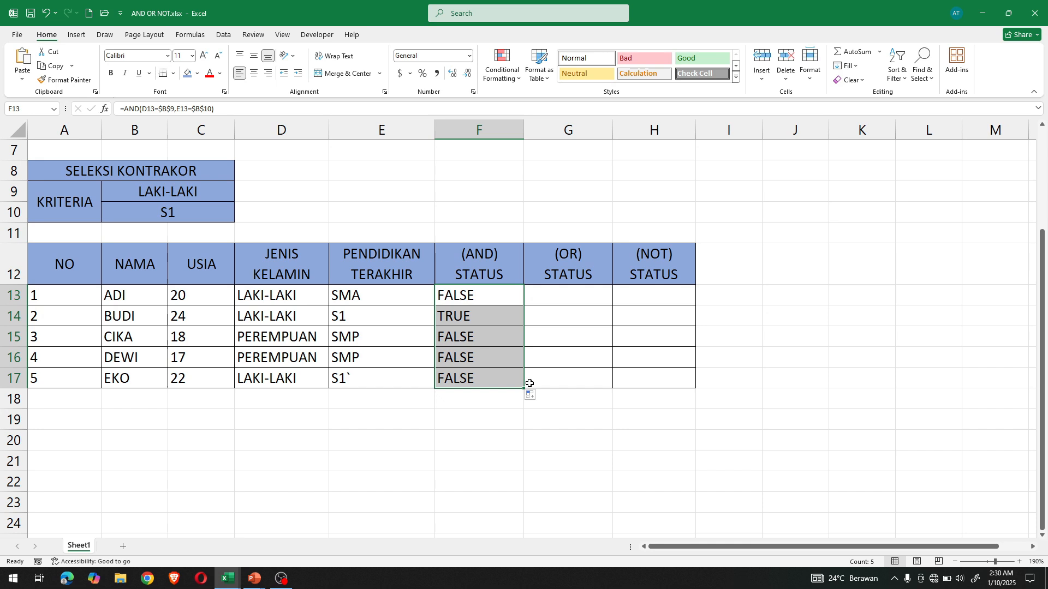
{"action": "left_click", "coordinate": [478, 309]}
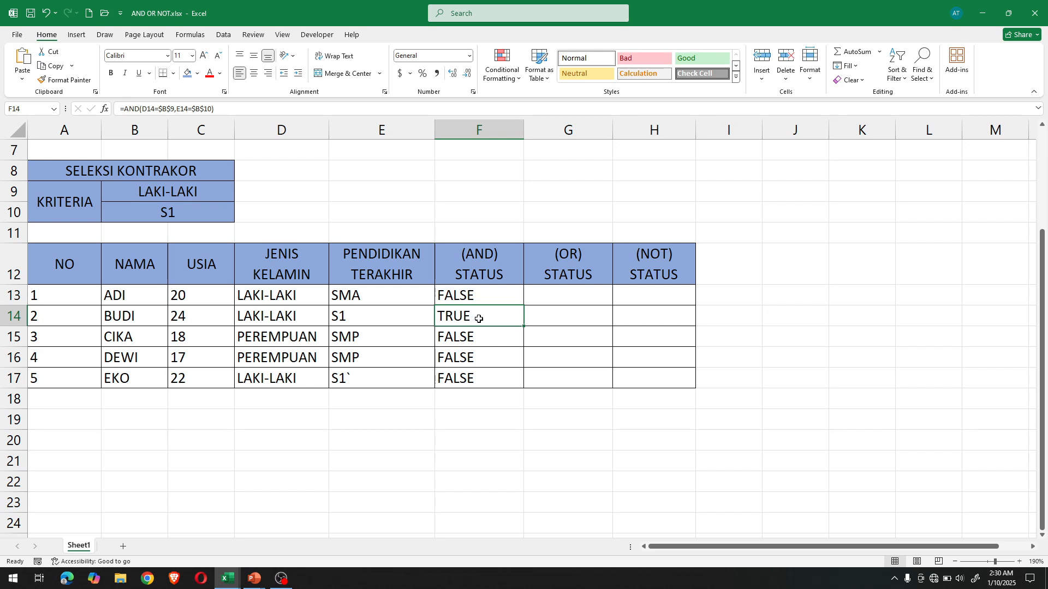
{"action": "left_click_drag", "start_coordinate": [259, 321], "coordinate": [341, 322]}
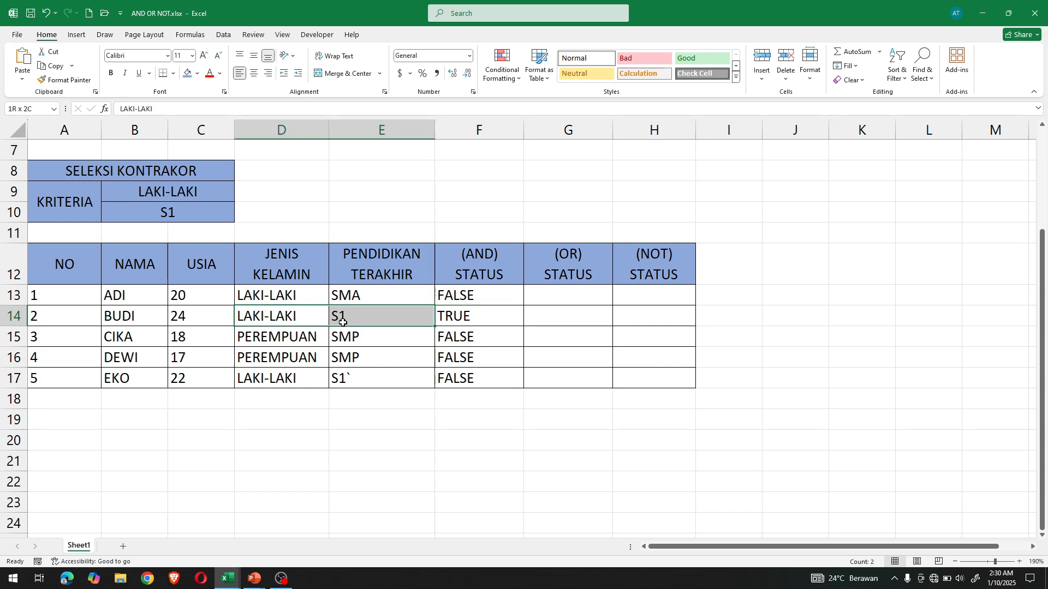
{"action": "double_click", "coordinate": [473, 323]}
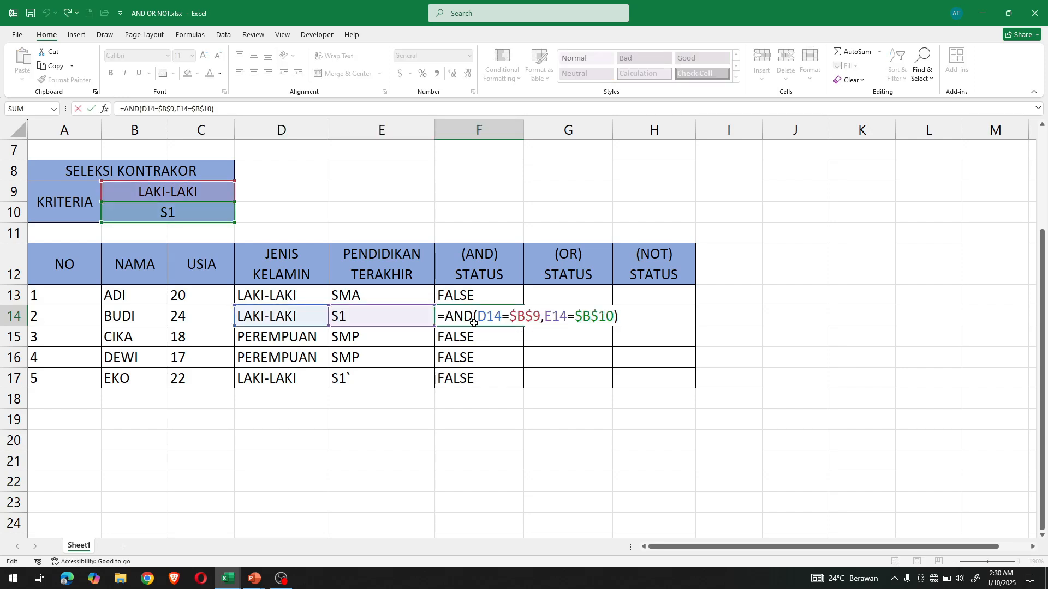
{"action": "key", "text": "Return"}
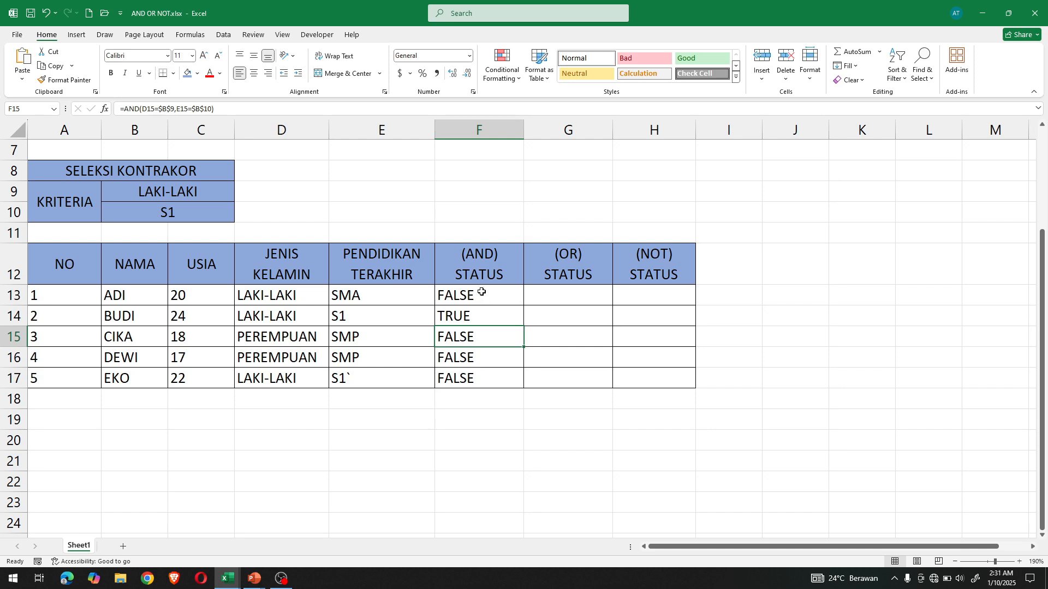
- Nest the AND formula in F13 as the logical test of an IF function
{"action": "left_click", "coordinate": [483, 300]}
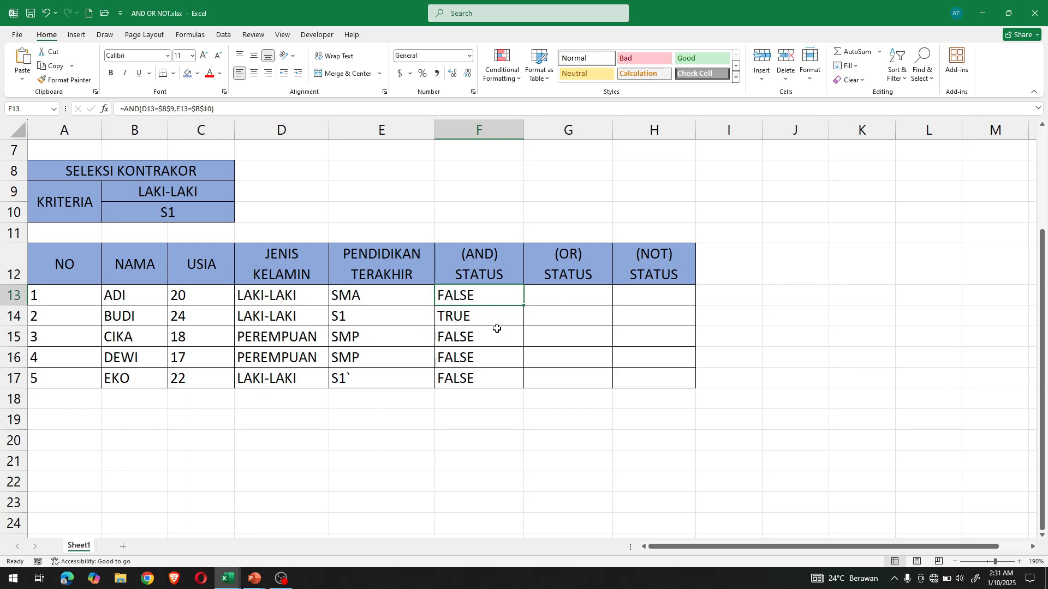
{"action": "double_click", "coordinate": [475, 293]}
{"action": "left_click", "coordinate": [448, 296]}
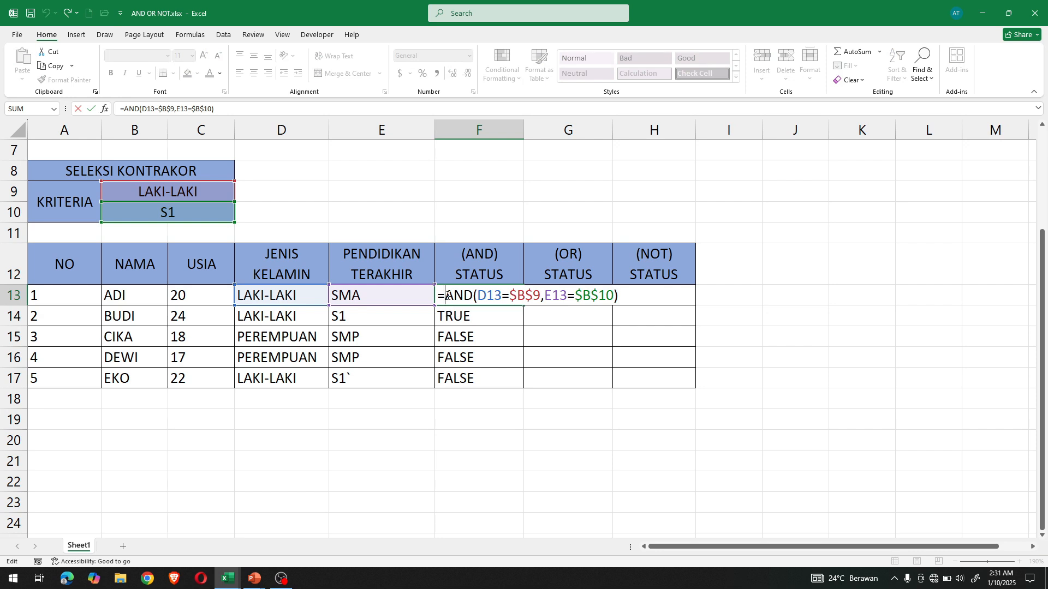
{"action": "type", "text": "IF"}
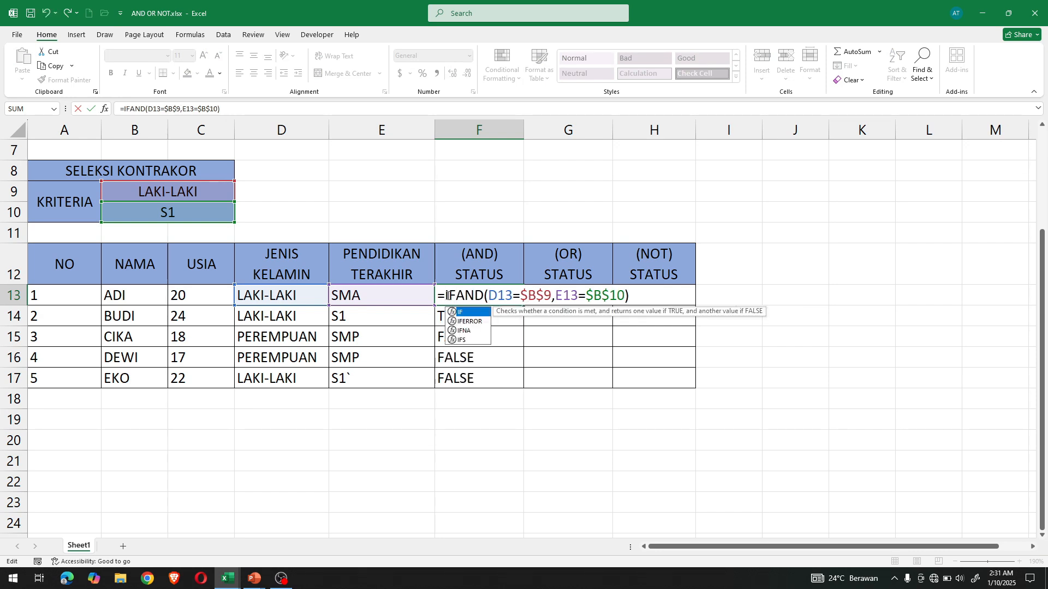
{"action": "type", "text": "("}
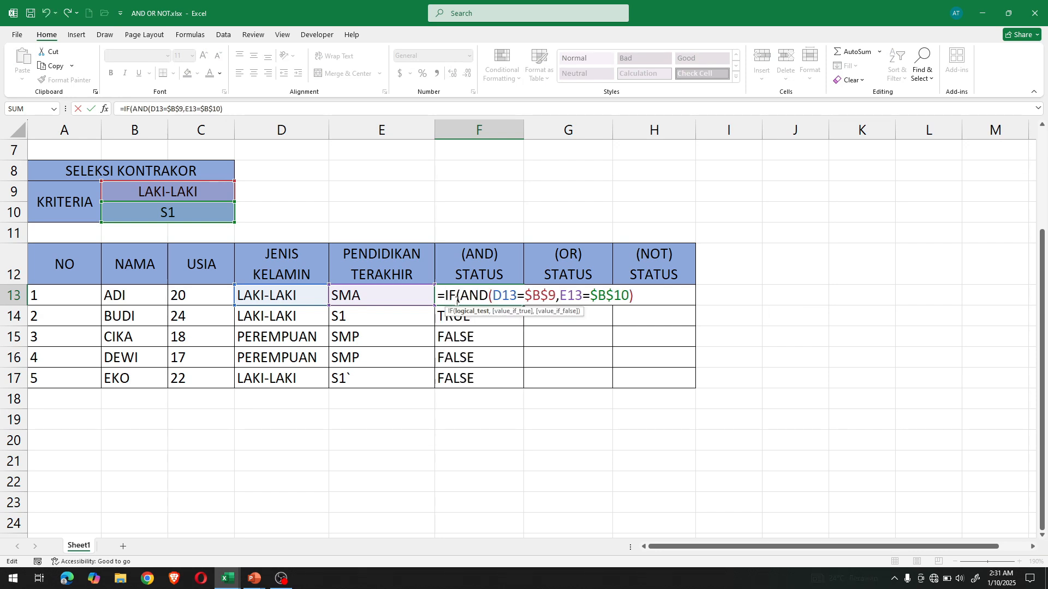
- Complete the IF formula in F13 with "LOLOS" as the true value and "TIDAK LOLOS" as the false value
{"action": "left_click", "coordinate": [636, 296]}
{"action": "type", "text": ","}
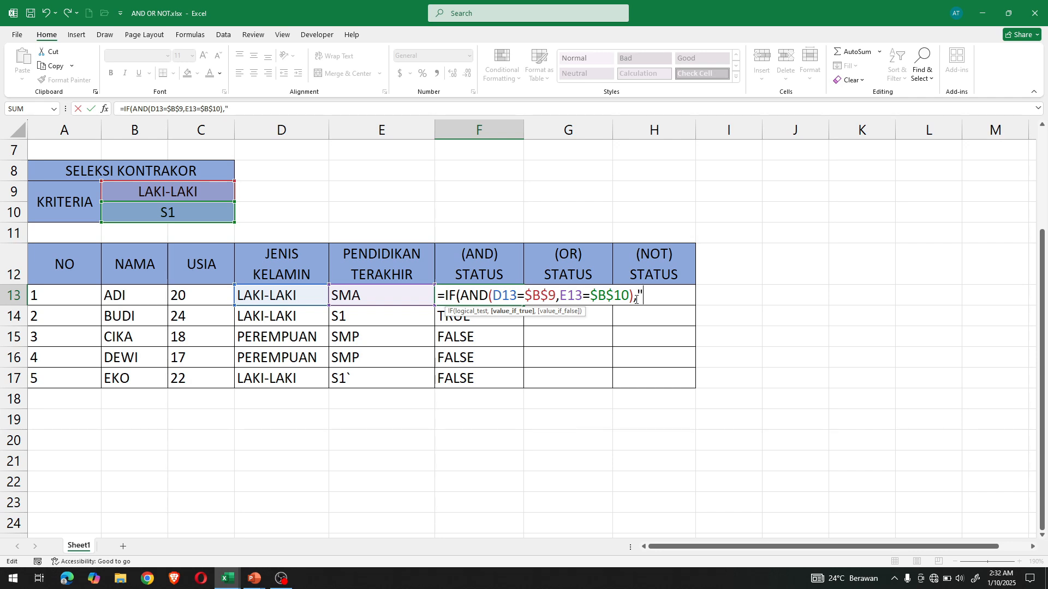
{"action": "type", "text": "\"LOSO"}
{"action": "key", "text": "BackSpace"}
{"action": "key", "text": "BackSpace"}
{"action": "type", "text": "LOS\",\"TID"}
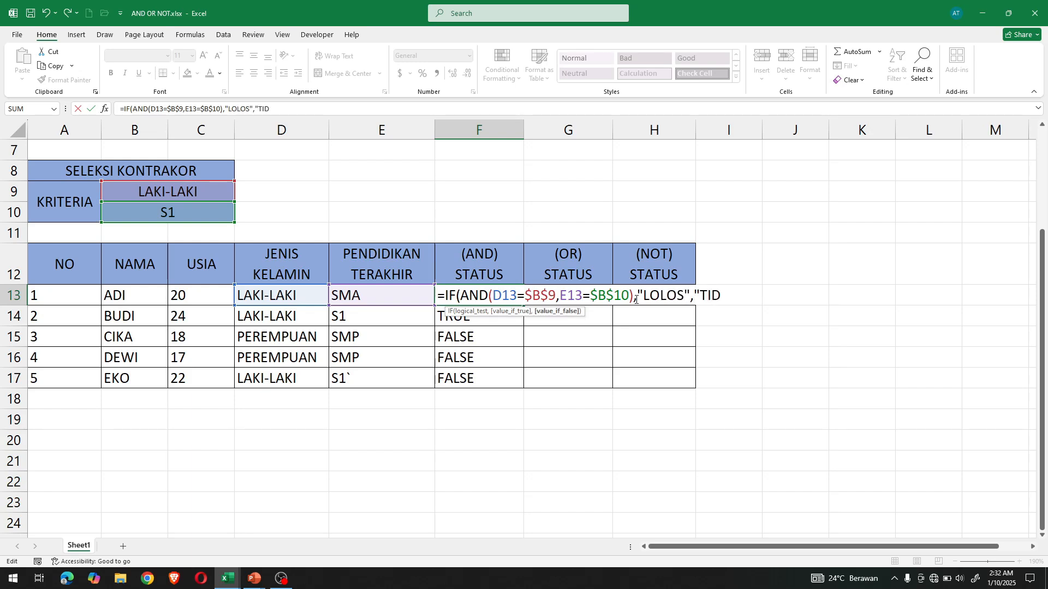
{"action": "type", "text": "AK LOLOS"}
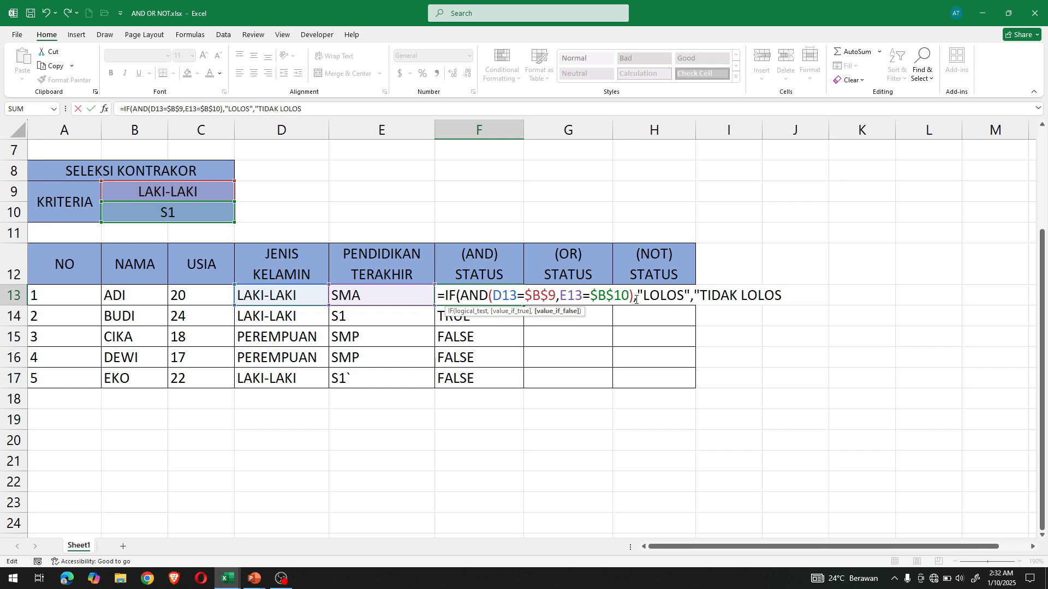
{"action": "type", "text": ")"}
{"action": "key", "text": "Return"}
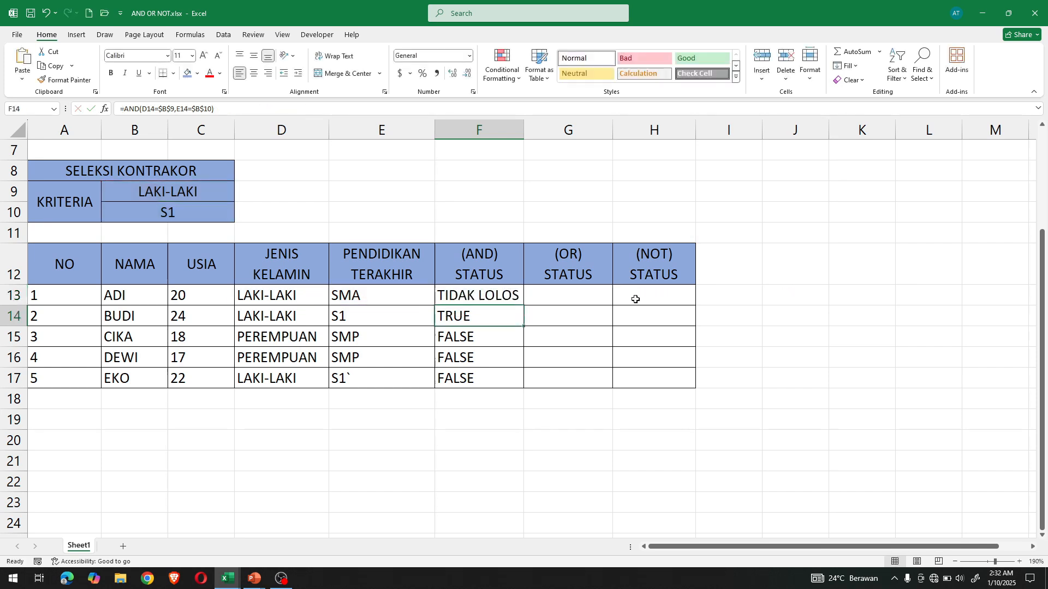
- Fill the IF-AND formula from F13 down to F17 and check the copied formula in F14
{"action": "left_click", "coordinate": [519, 301]}
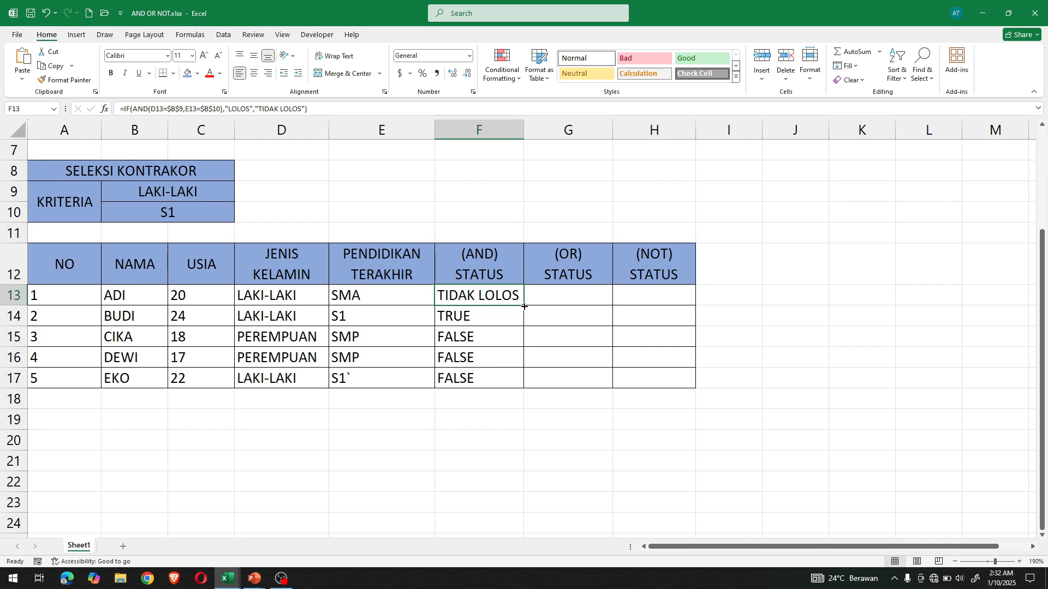
{"action": "left_click_drag", "start_coordinate": [524, 307], "coordinate": [526, 388]}
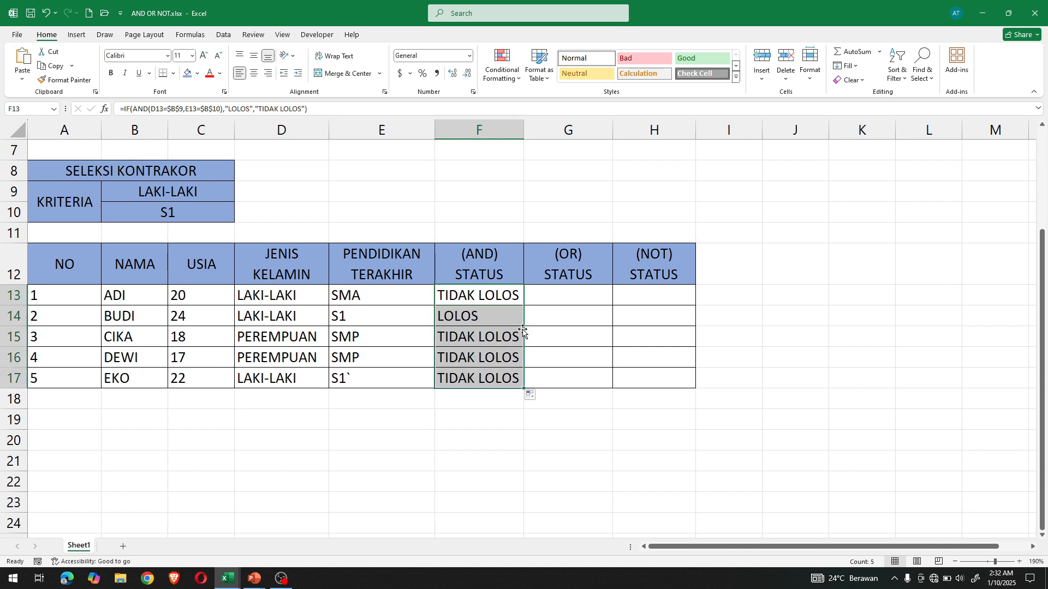
{"action": "left_click", "coordinate": [487, 321]}
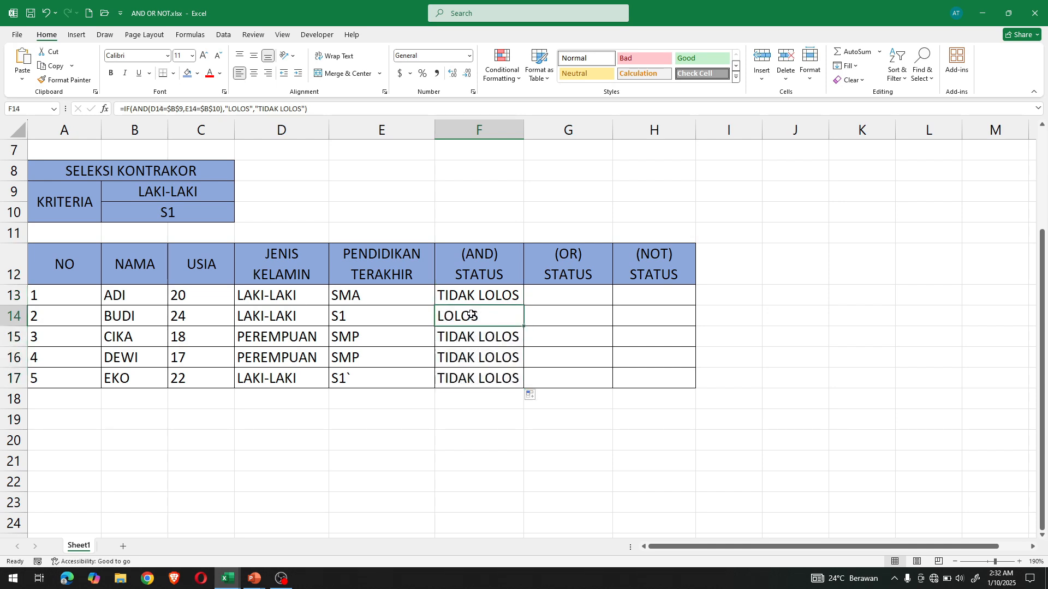
- Examine the two selection criteria in B9 and B10 that the (OR) STATUS column has to test
{"action": "left_click", "coordinate": [572, 294]}
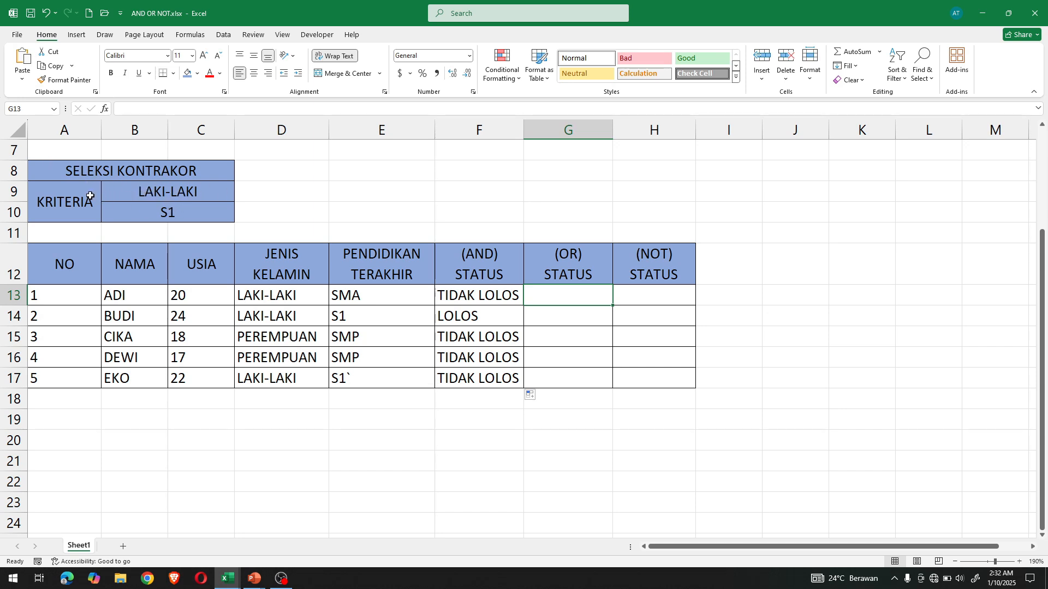
{"action": "left_click", "coordinate": [140, 192]}
{"action": "left_click", "coordinate": [143, 212]}
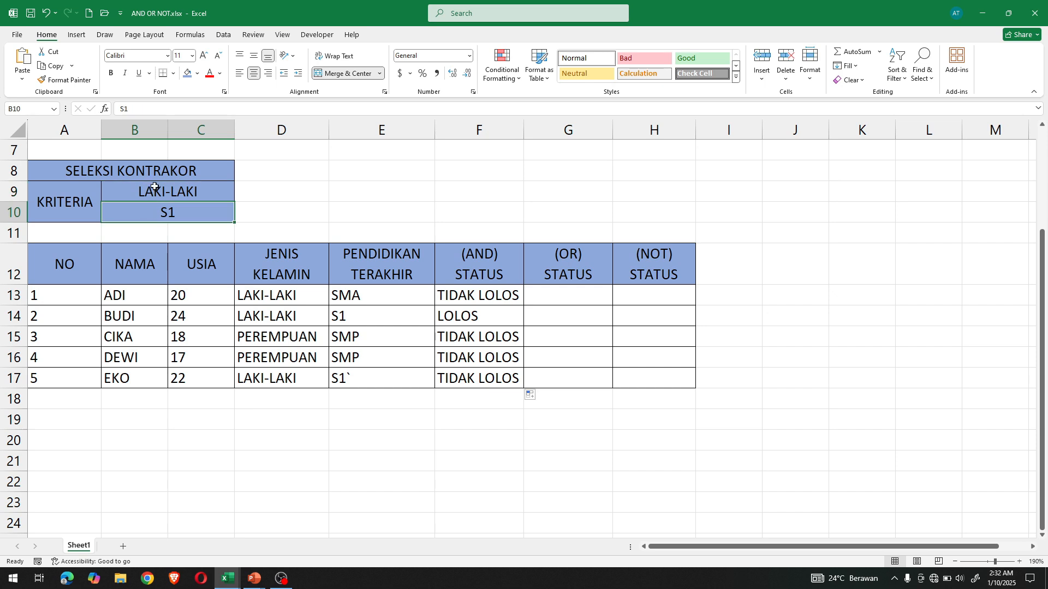
{"action": "left_click", "coordinate": [155, 188]}
{"action": "left_click", "coordinate": [157, 212]}
{"action": "left_click", "coordinate": [155, 191]}
{"action": "left_click", "coordinate": [157, 216]}
{"action": "left_click", "coordinate": [167, 193]}
{"action": "left_click", "coordinate": [168, 212]}
{"action": "left_click", "coordinate": [168, 193]}
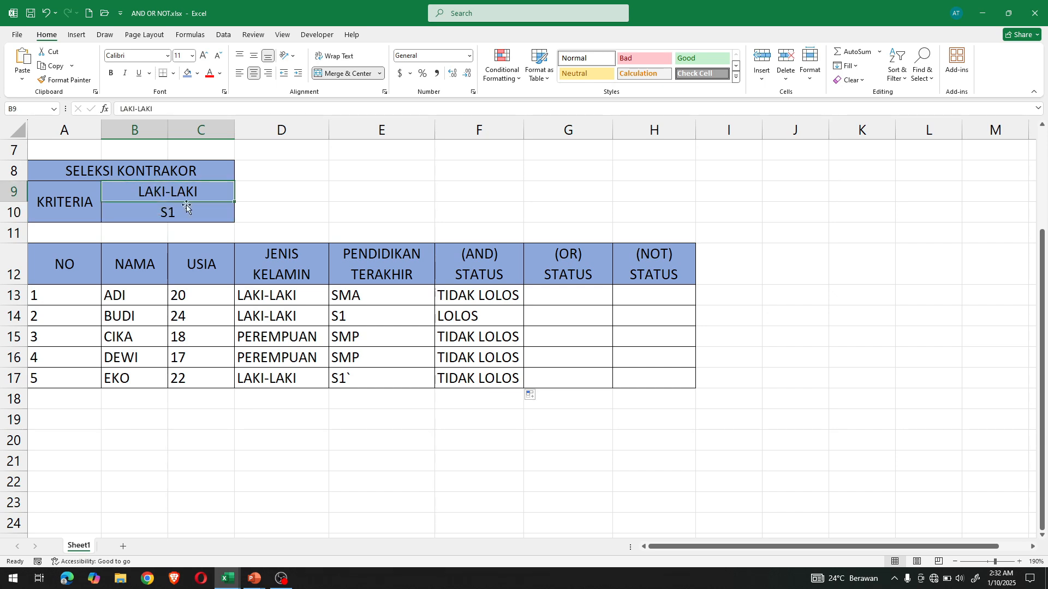
{"action": "left_click", "coordinate": [191, 214]}
{"action": "left_click", "coordinate": [195, 196]}
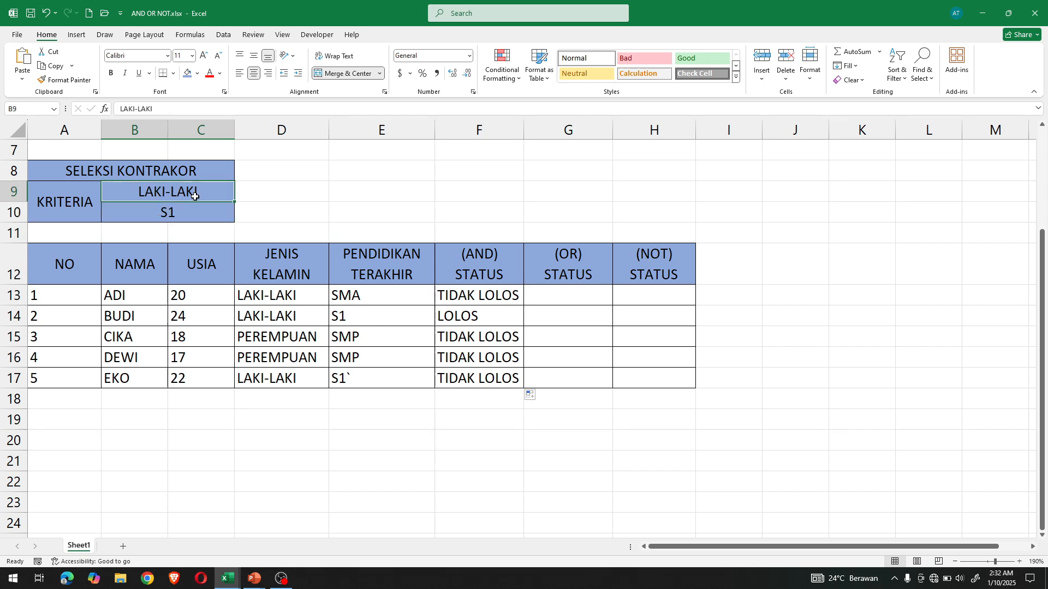
- Start a formula in cell G13 of the (OR) STATUS column with =IF(OR(
{"action": "left_click", "coordinate": [548, 297]}
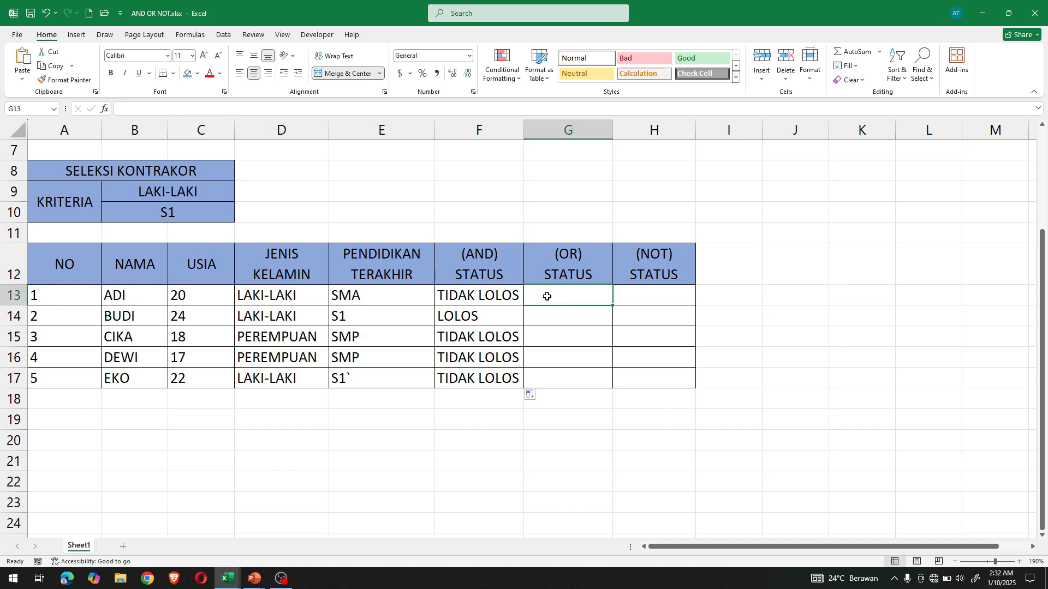
{"action": "type", "text": "="}
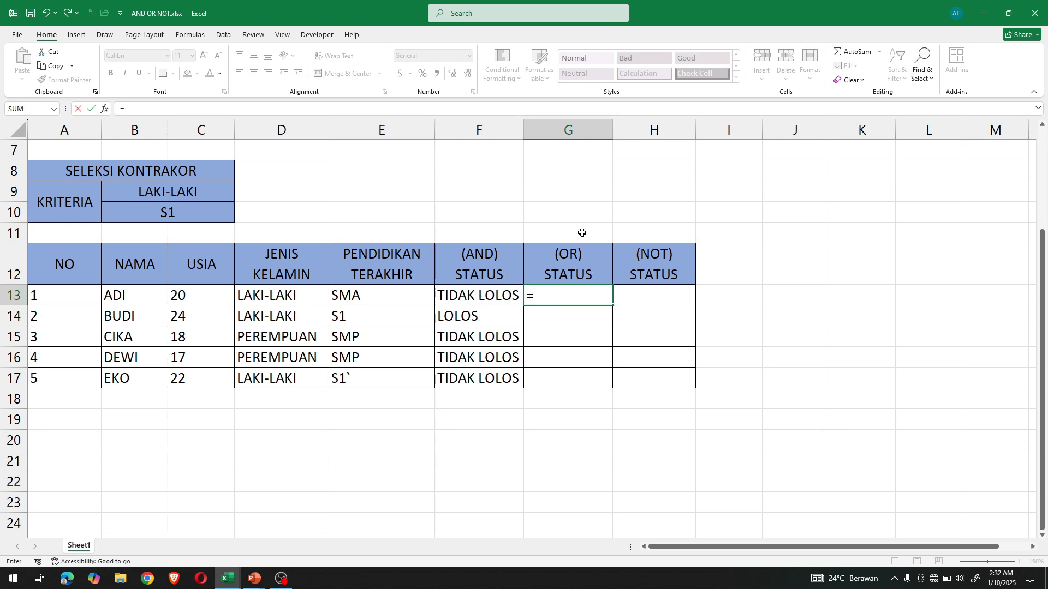
{"action": "type", "text": "IF"}
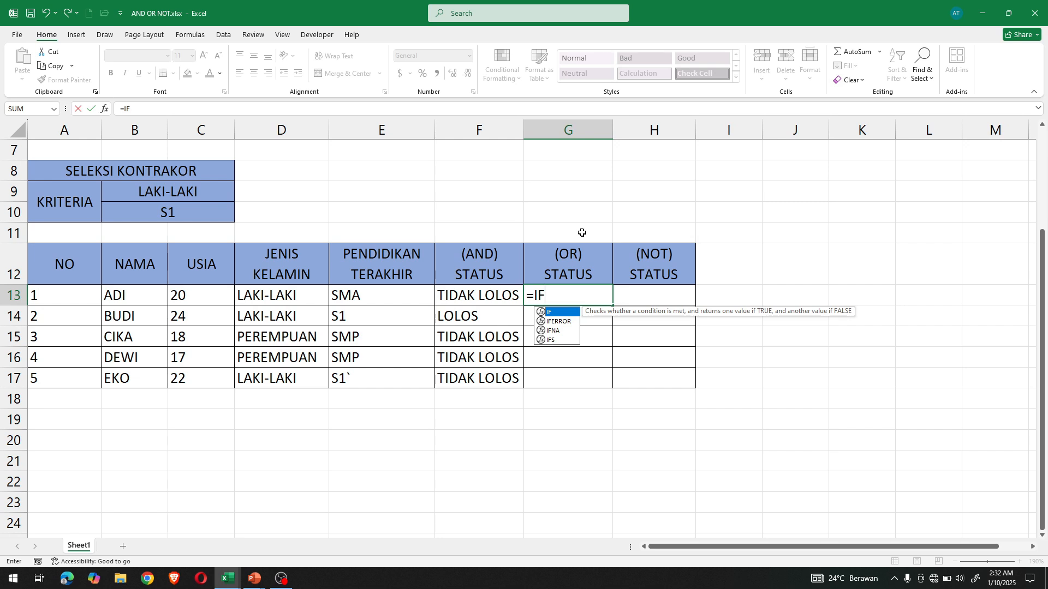
{"action": "type", "text": "("}
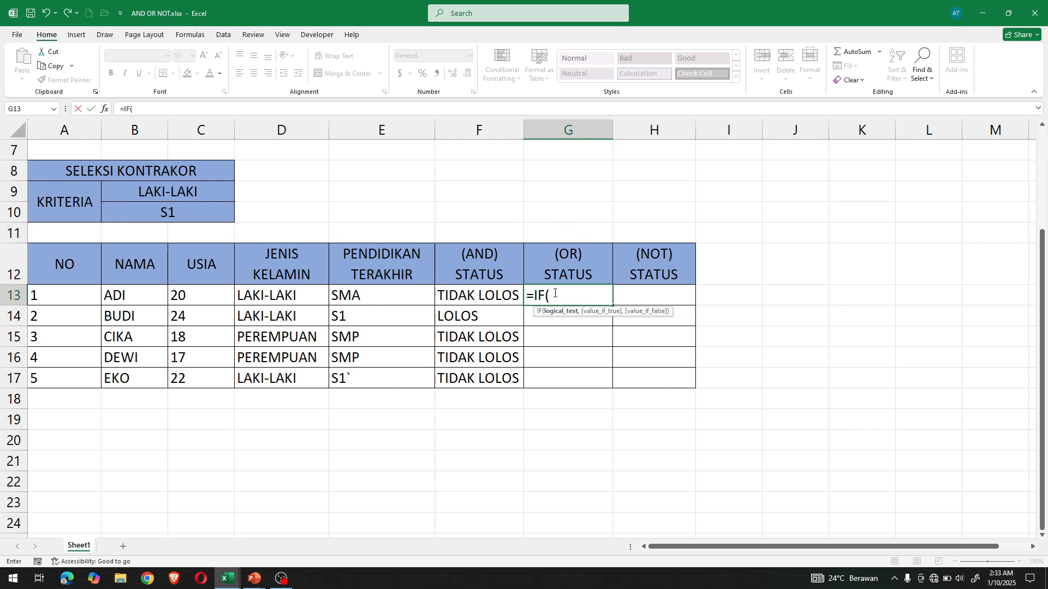
{"action": "type", "text": "OR"}
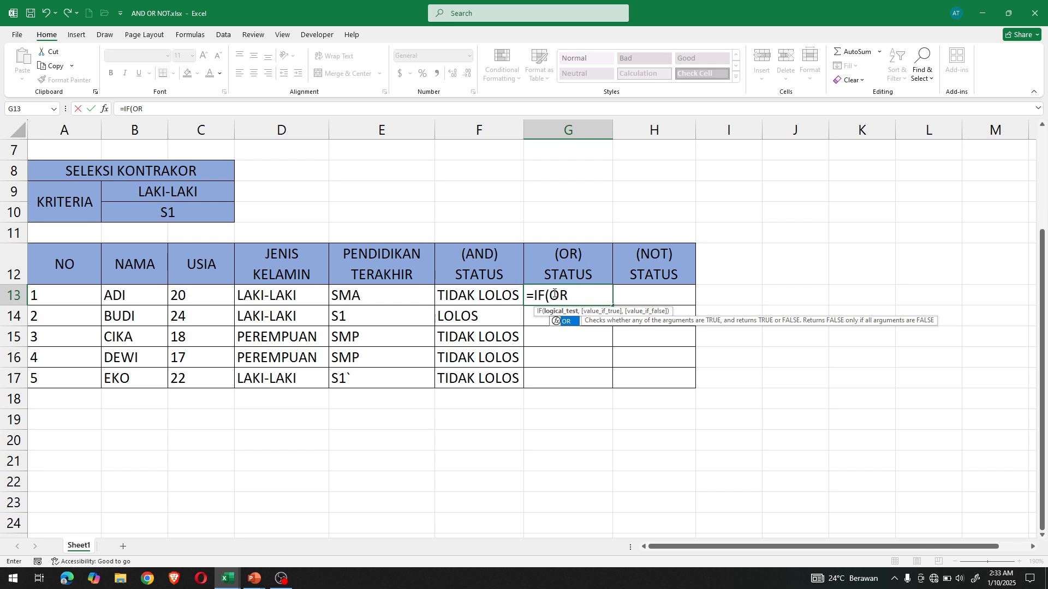
{"action": "type", "text": "("}
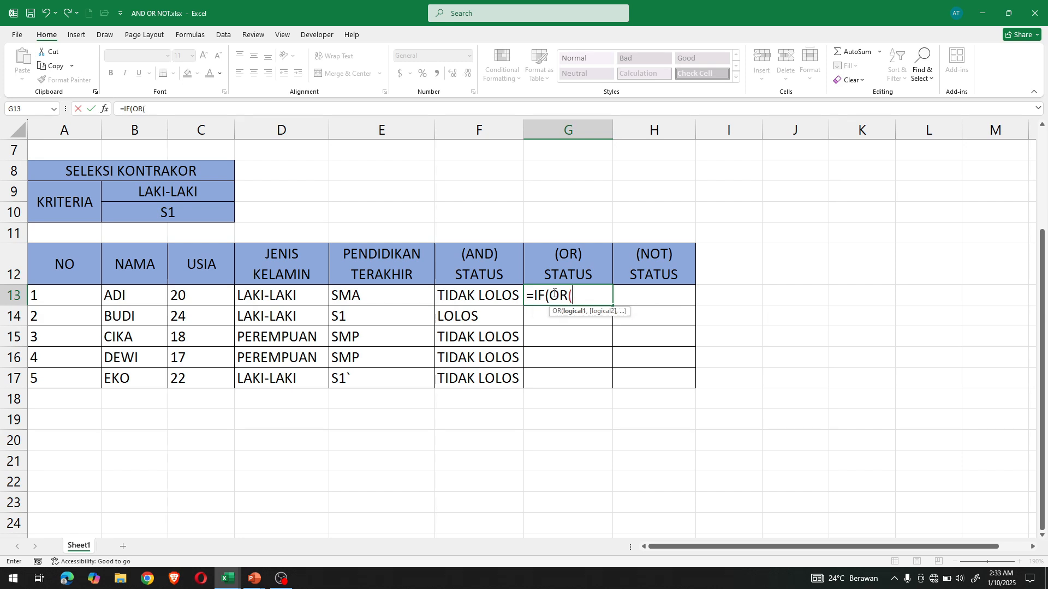
{"action": "left_click", "coordinate": [299, 297]}
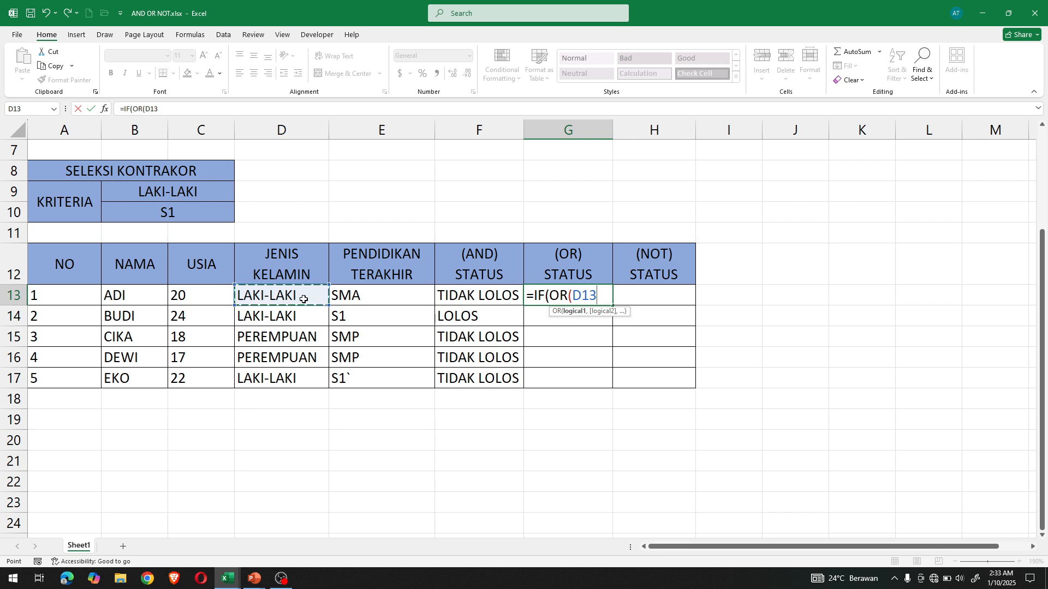
{"action": "key", "text": "BackSpace"}
{"action": "key", "text": "BackSpace"}
{"action": "key", "text": "BackSpace"}
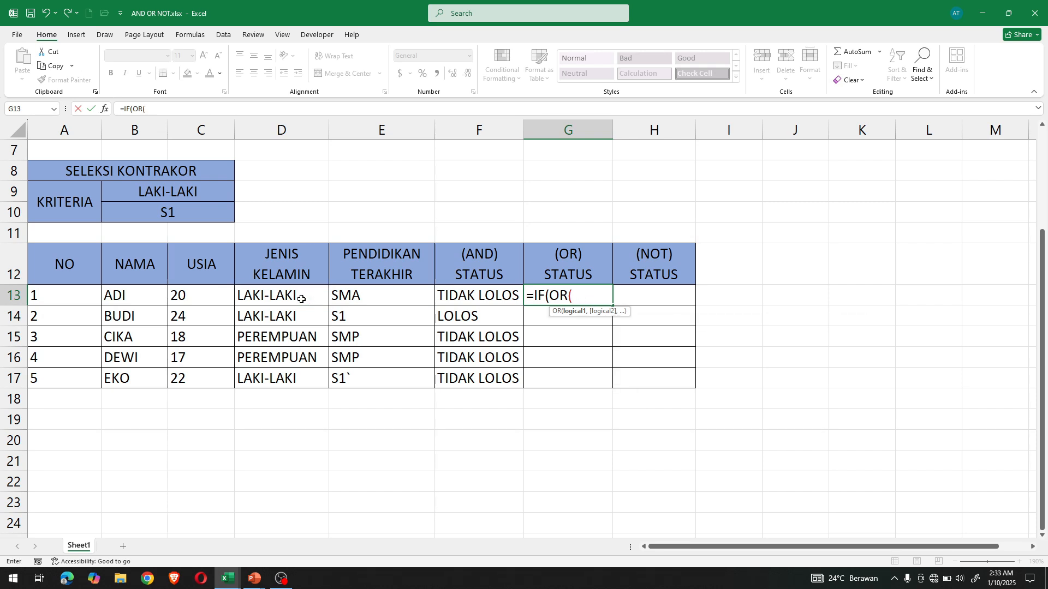
- Give the OR function in G13 the conditions D13=$B$9 and E13=$B$10 with absolute criteria references, and close its bracket
{"action": "left_click", "coordinate": [301, 299]}
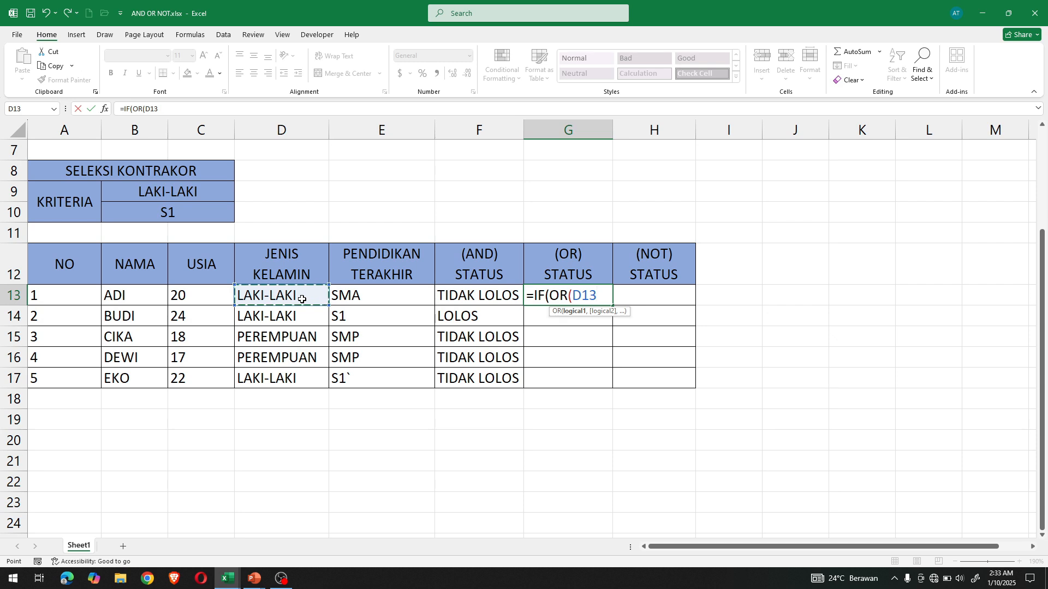
{"action": "type", "text": "="}
{"action": "left_click", "coordinate": [172, 198]}
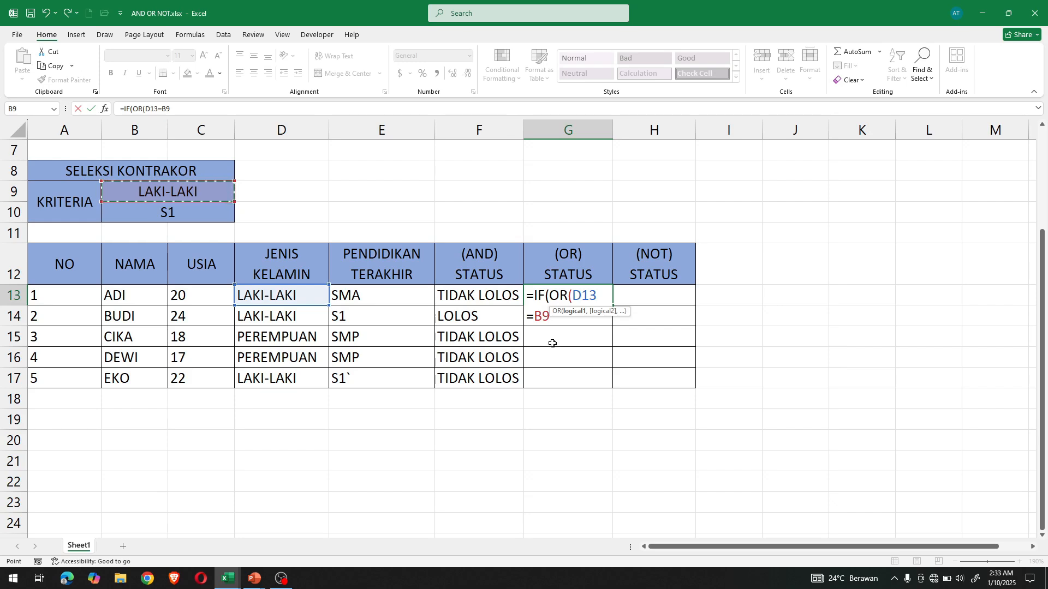
{"action": "key", "text": "F4"}
{"action": "type", "text": ","}
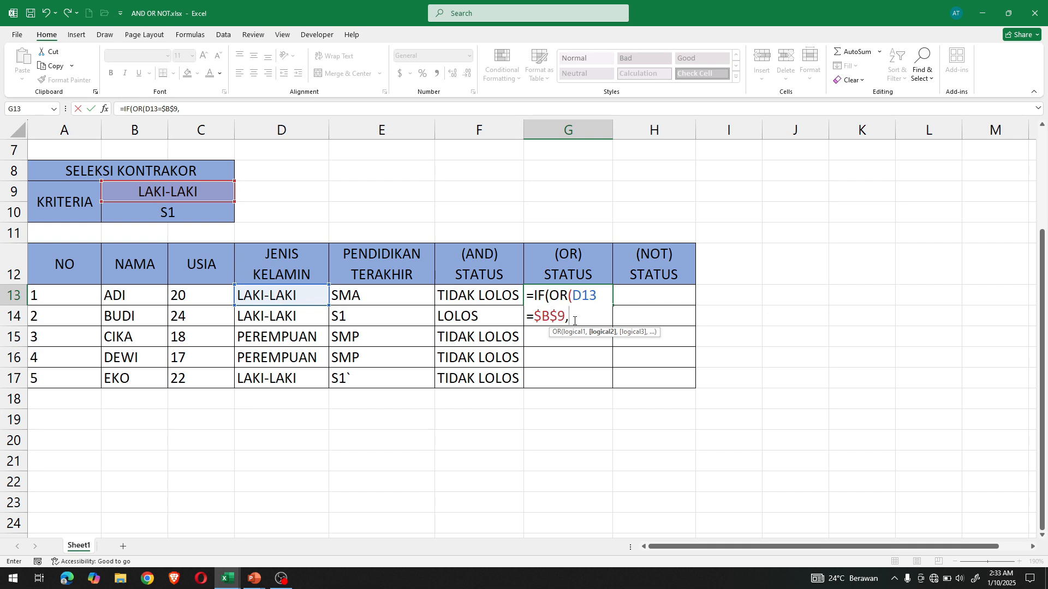
{"action": "left_click", "coordinate": [382, 298]}
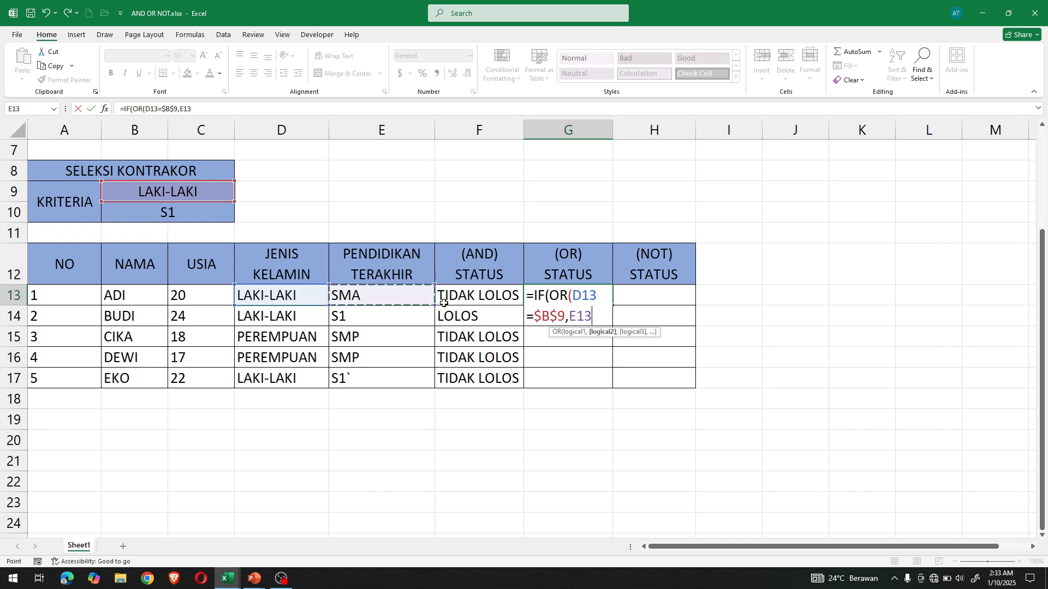
{"action": "type", "text": "="}
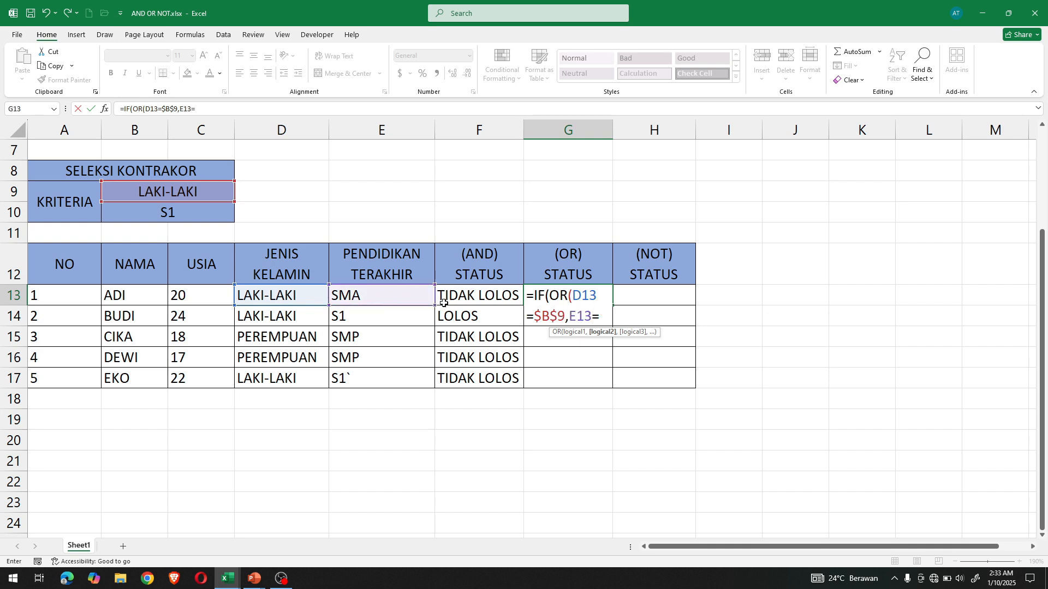
{"action": "left_click", "coordinate": [179, 218]}
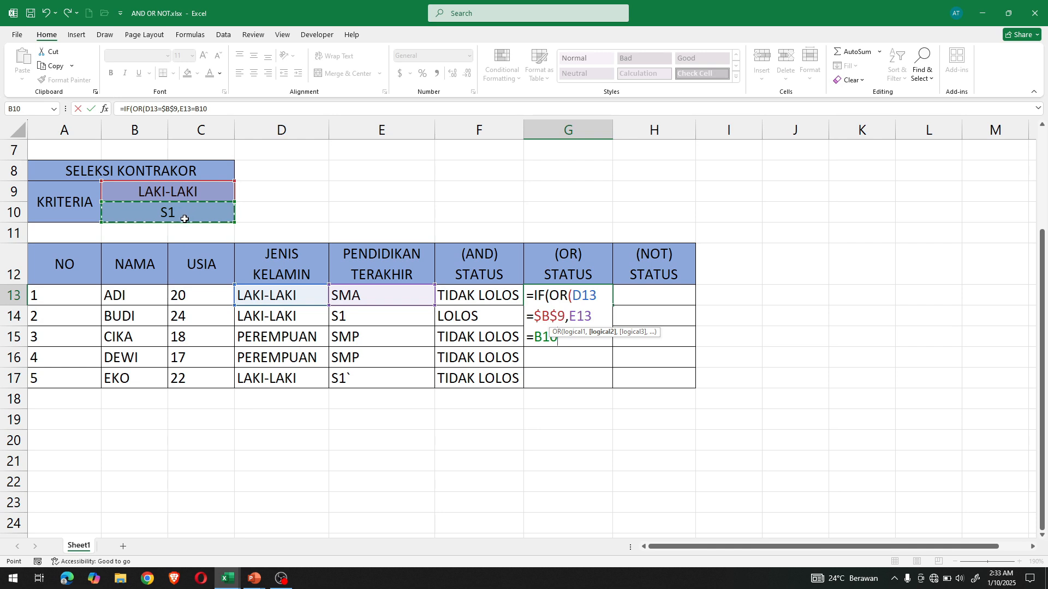
{"action": "key", "text": "F4"}
{"action": "type", "text": ")"}
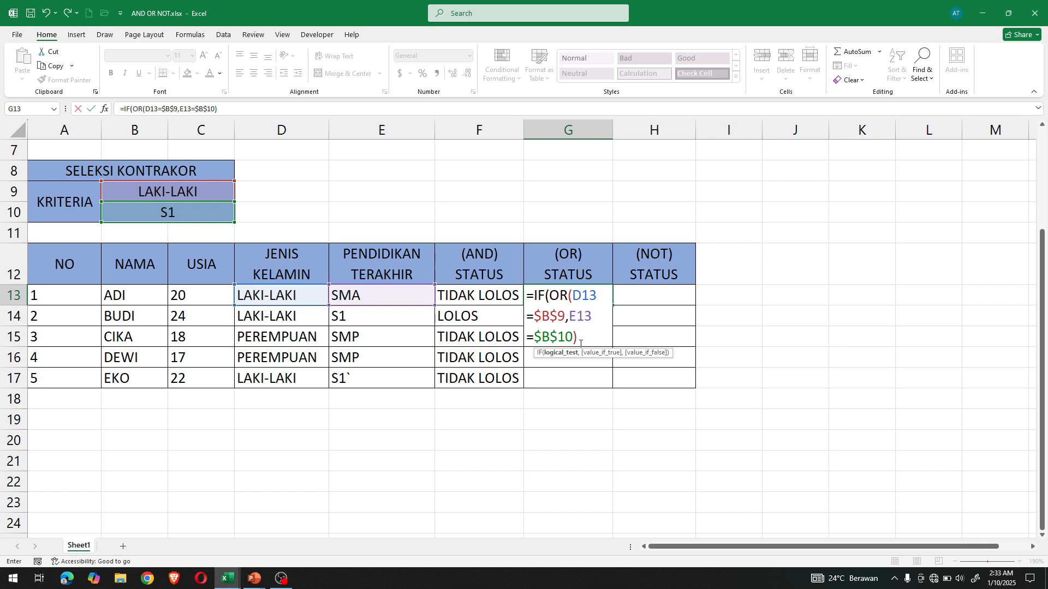
{"action": "type", "text": ","}
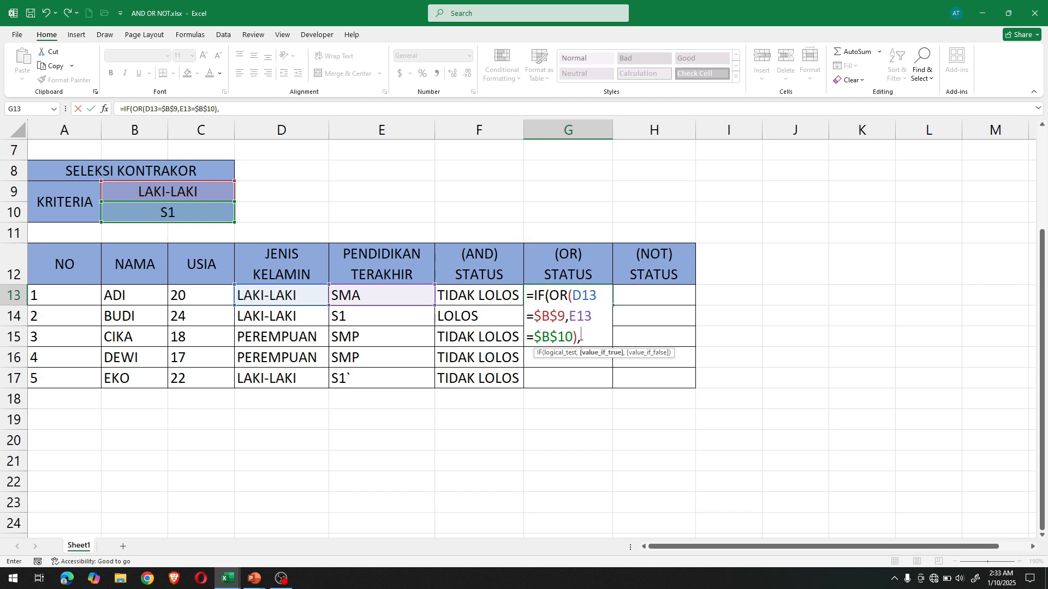
{"action": "type", "text": "\"LOLO"}
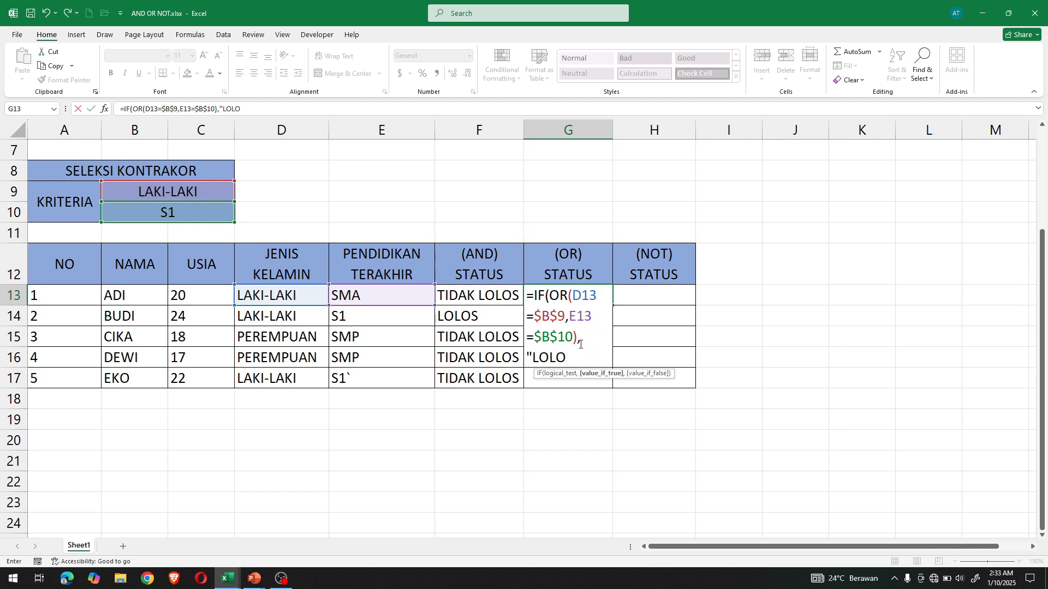
{"action": "type", "text": "S\",\"TIDAK LO"}
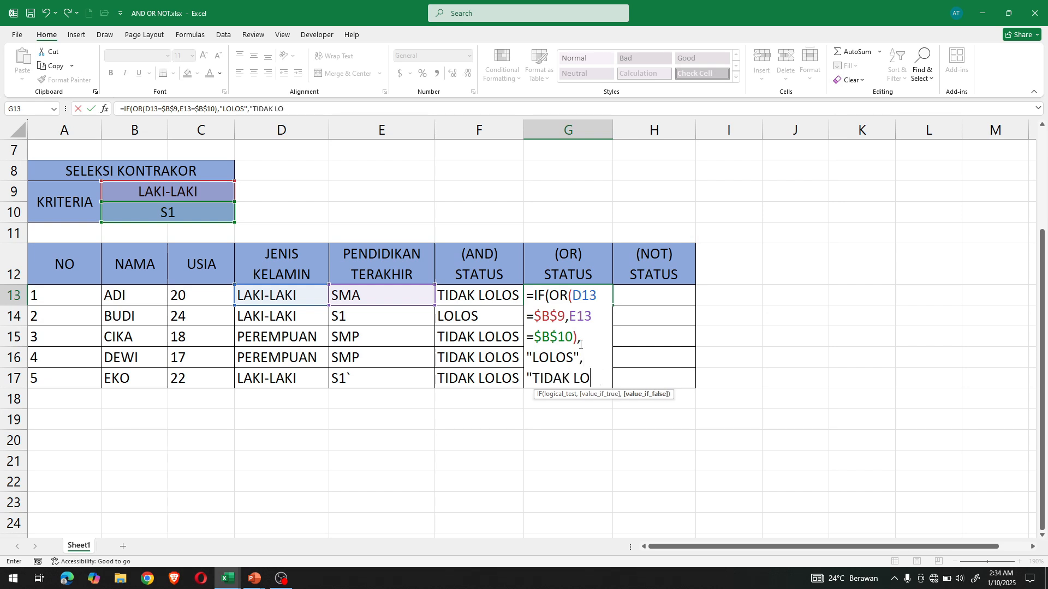
{"action": "type", "text": "LOS\""}
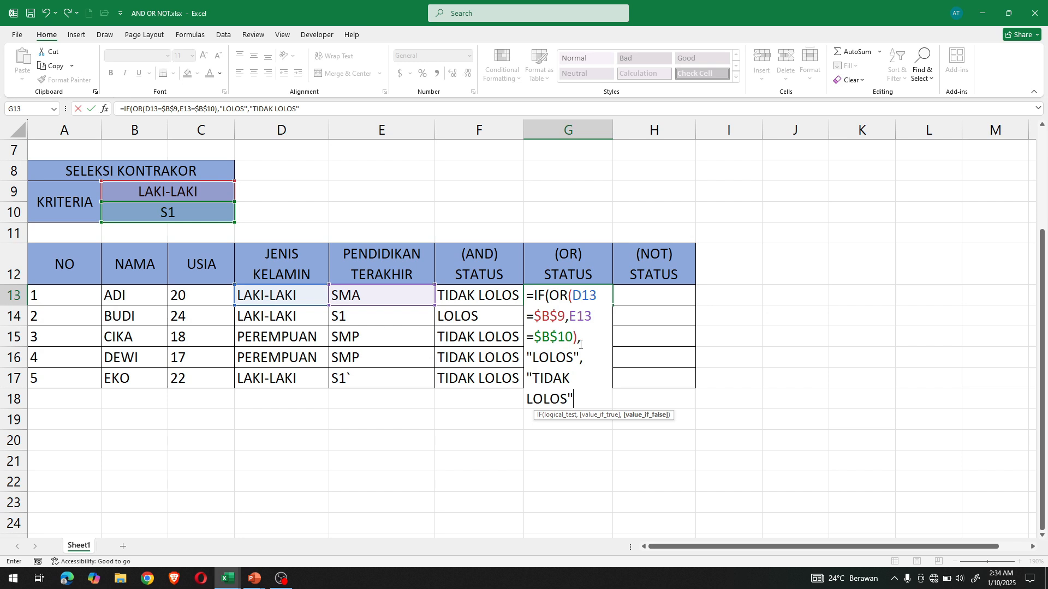
{"action": "type", "text": ")"}
- Complete the IF formula in G13 with "LOLOS" as the true value and "TIDAK LOLOS" as the false value
{"action": "key", "text": "Return"}
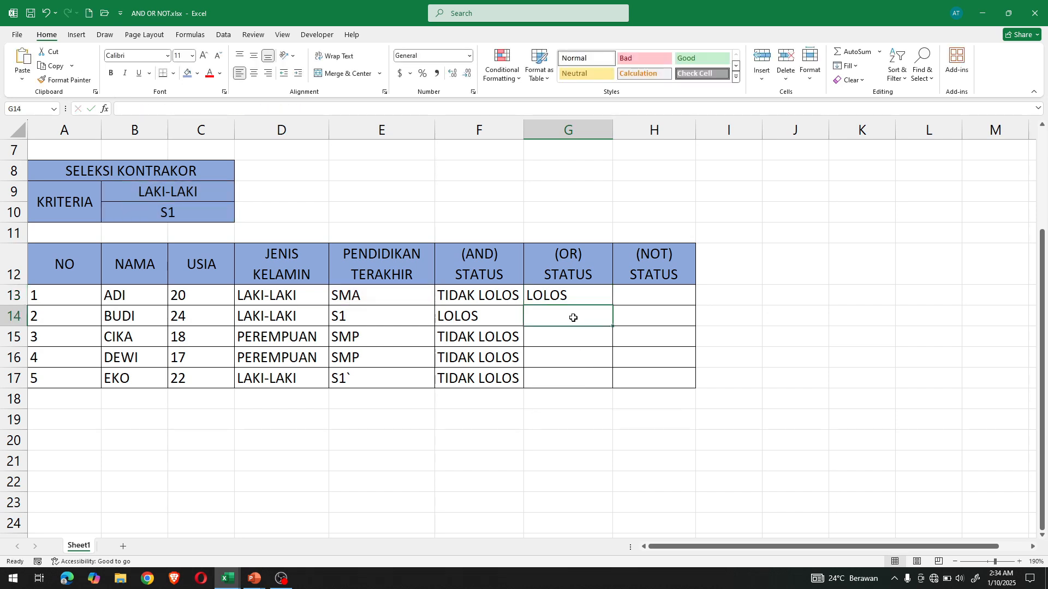
- Copy the IF/OR formula from G13 down through G17 of the (OR) STATUS column
{"action": "left_click", "coordinate": [589, 293]}
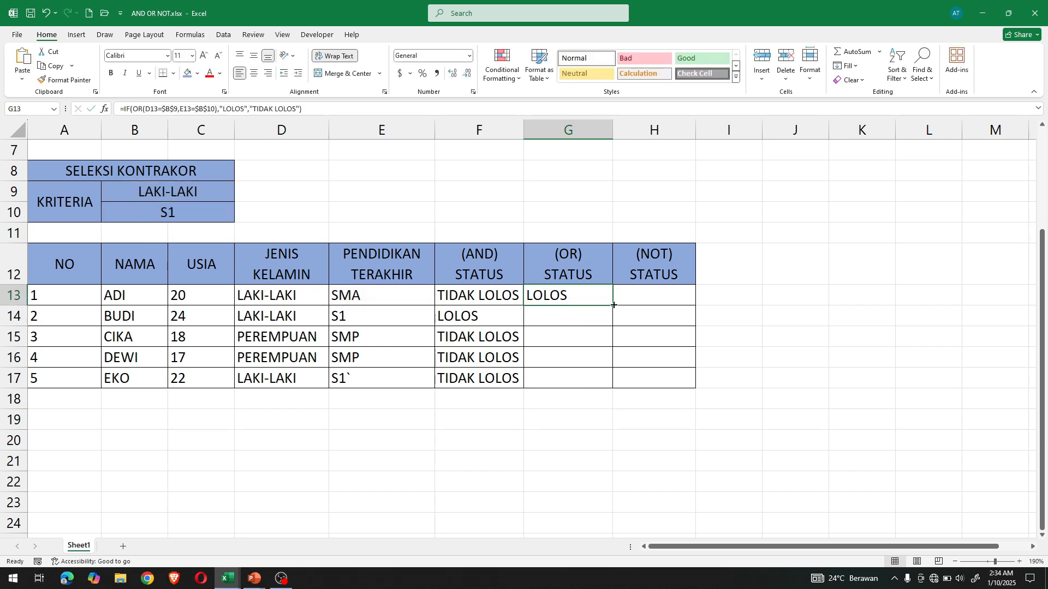
{"action": "left_click_drag", "start_coordinate": [613, 304], "coordinate": [616, 390]}
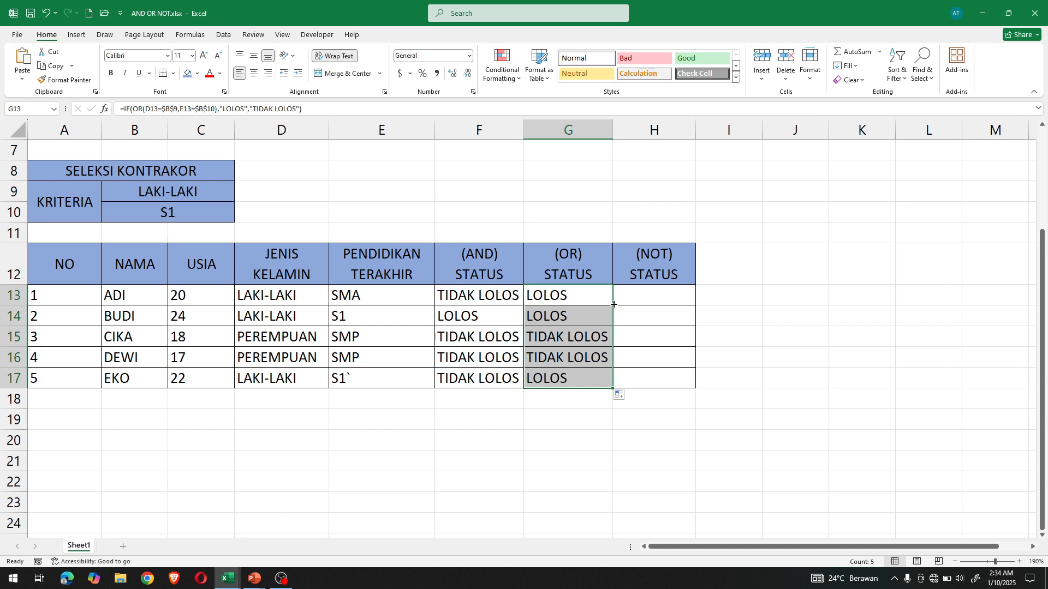
- Check the (OR) STATUS results in G13:G17 against each applicant's gender and education and the selection criteria
{"action": "left_click", "coordinate": [563, 295]}
{"action": "key", "text": "Down"}
{"action": "key", "text": "Down"}
{"action": "key", "text": "Down"}
{"action": "key", "text": "Down"}
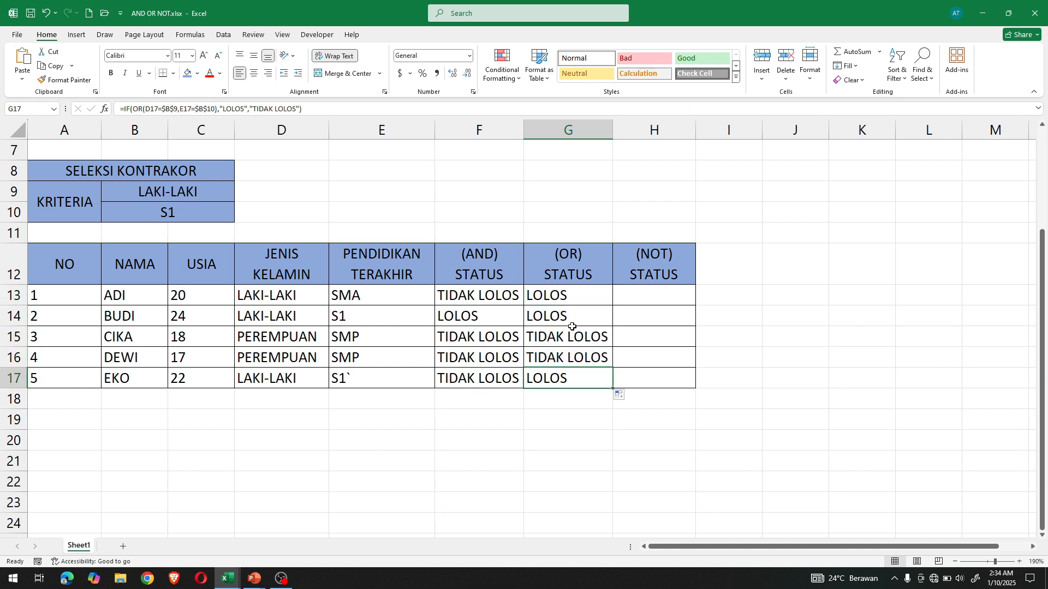
{"action": "left_click", "coordinate": [560, 293]}
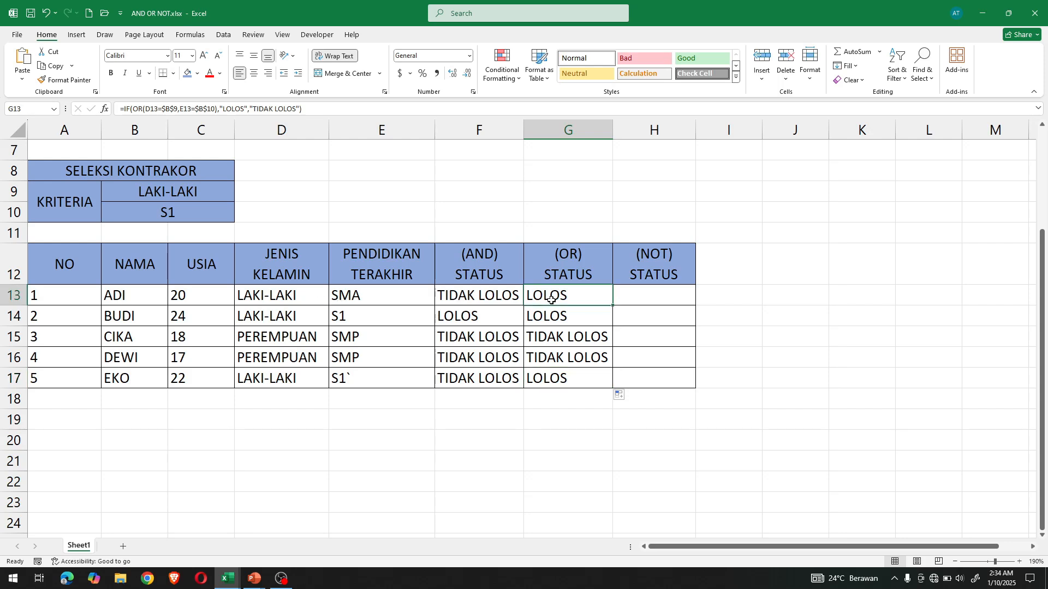
{"action": "left_click", "coordinate": [311, 298]}
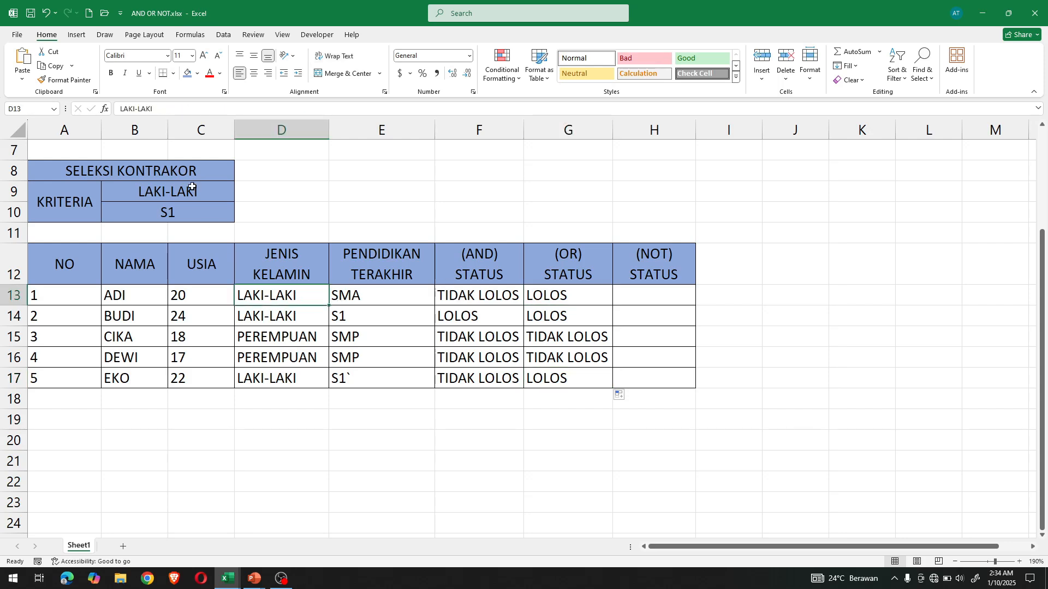
{"action": "left_click", "coordinate": [562, 317]}
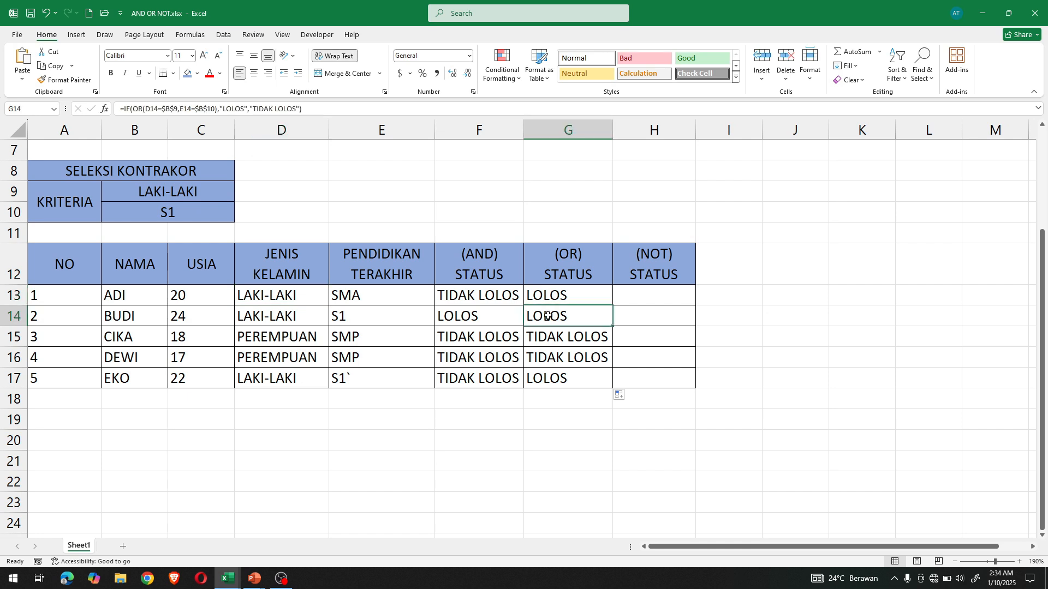
{"action": "left_click_drag", "start_coordinate": [310, 315], "coordinate": [347, 316]}
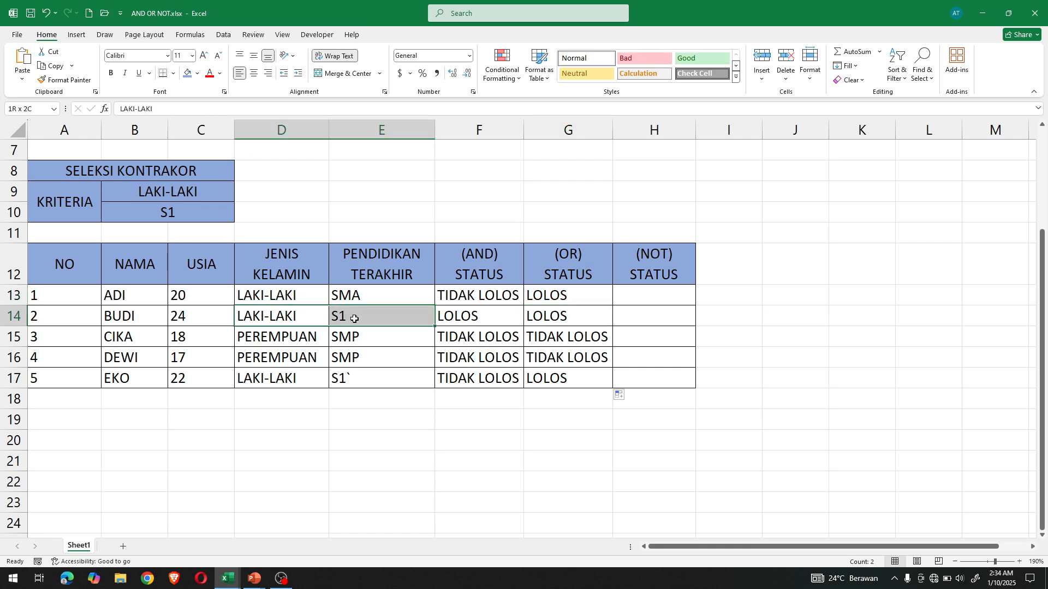
{"action": "left_click", "coordinate": [569, 382]}
{"action": "left_click", "coordinate": [565, 339]}
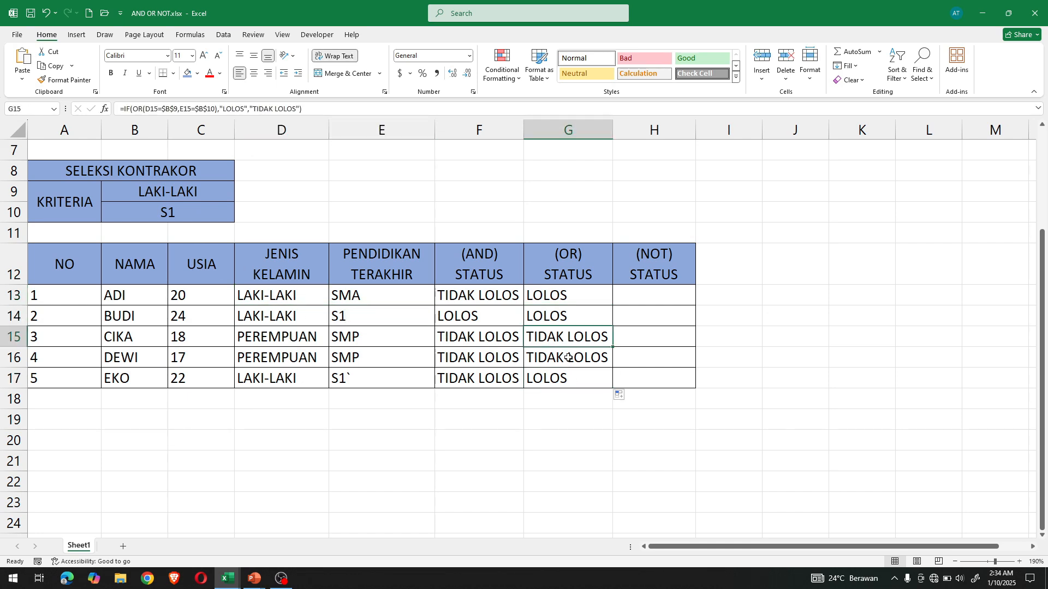
{"action": "left_click", "coordinate": [568, 357]}
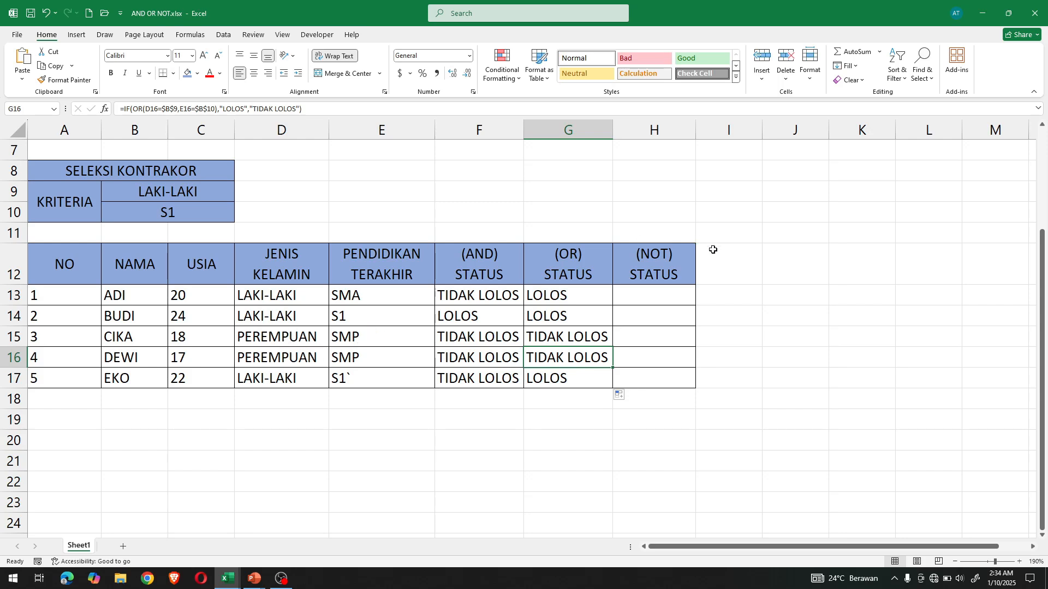
- Start a formula in cell H13 of the (NOT) STATUS column with =IF(NOT(
{"action": "left_click", "coordinate": [667, 295]}
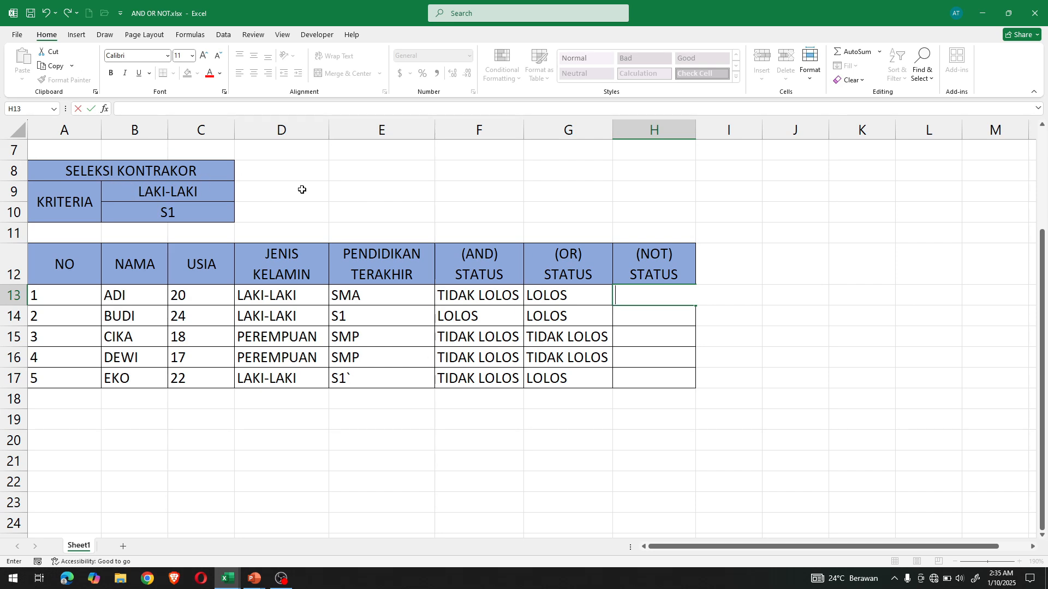
{"action": "left_click", "coordinate": [408, 198]}
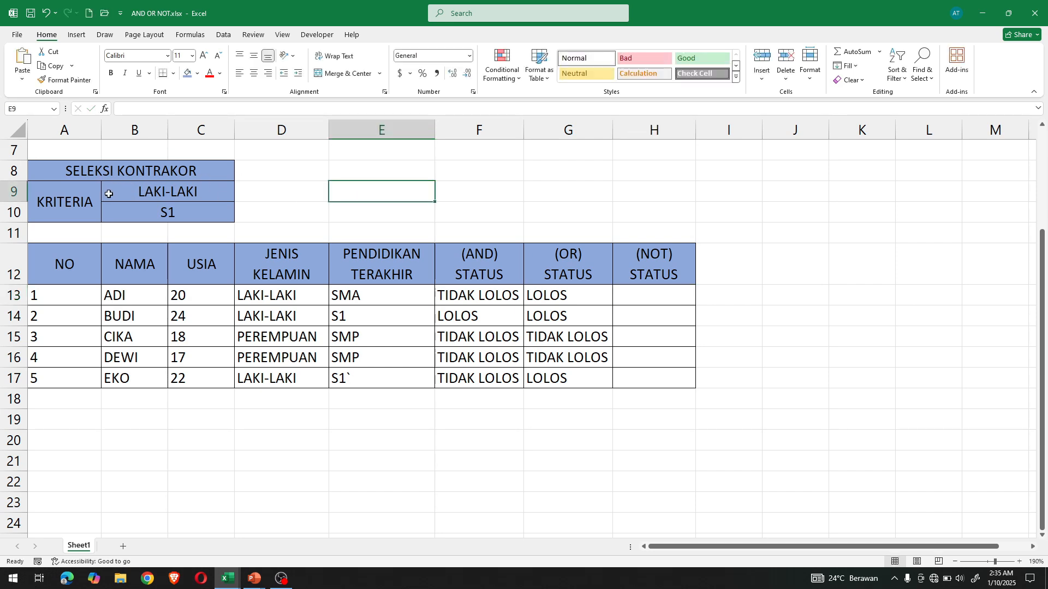
{"action": "left_click_drag", "start_coordinate": [126, 187], "coordinate": [114, 208]}
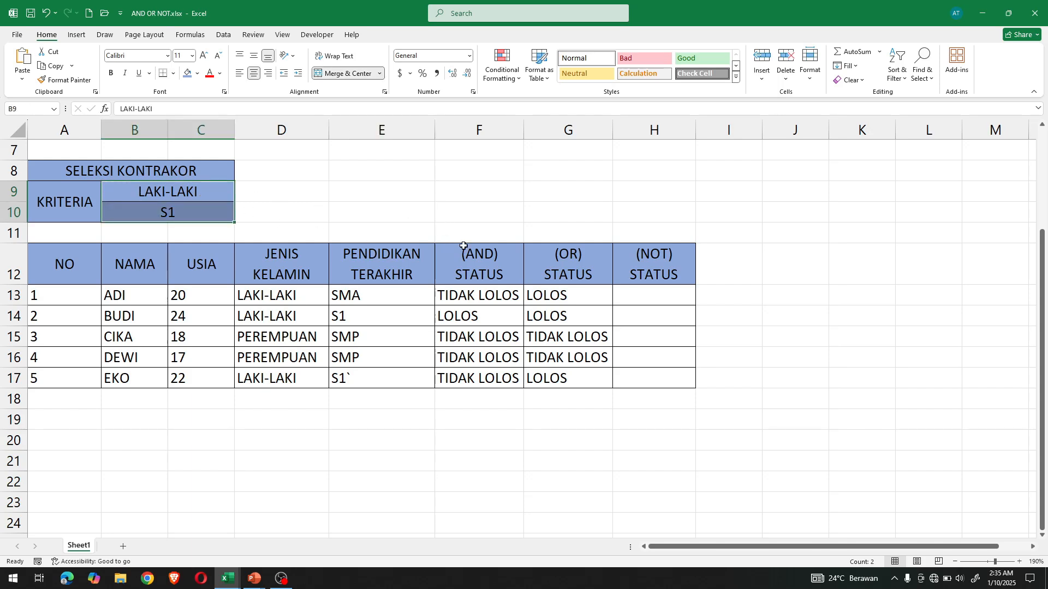
{"action": "left_click", "coordinate": [662, 298]}
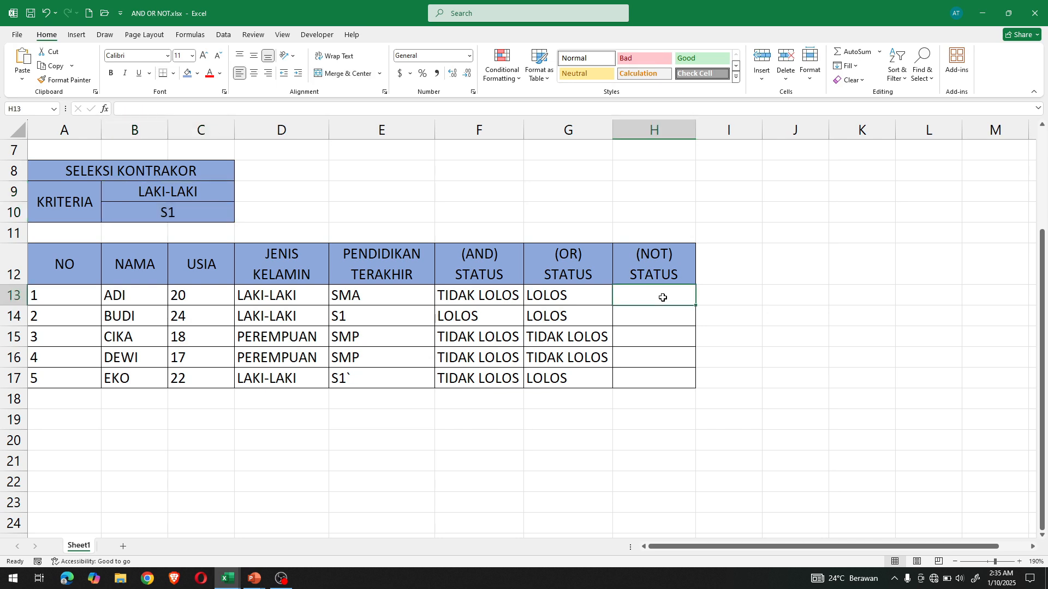
{"action": "type", "text": "=IF"}
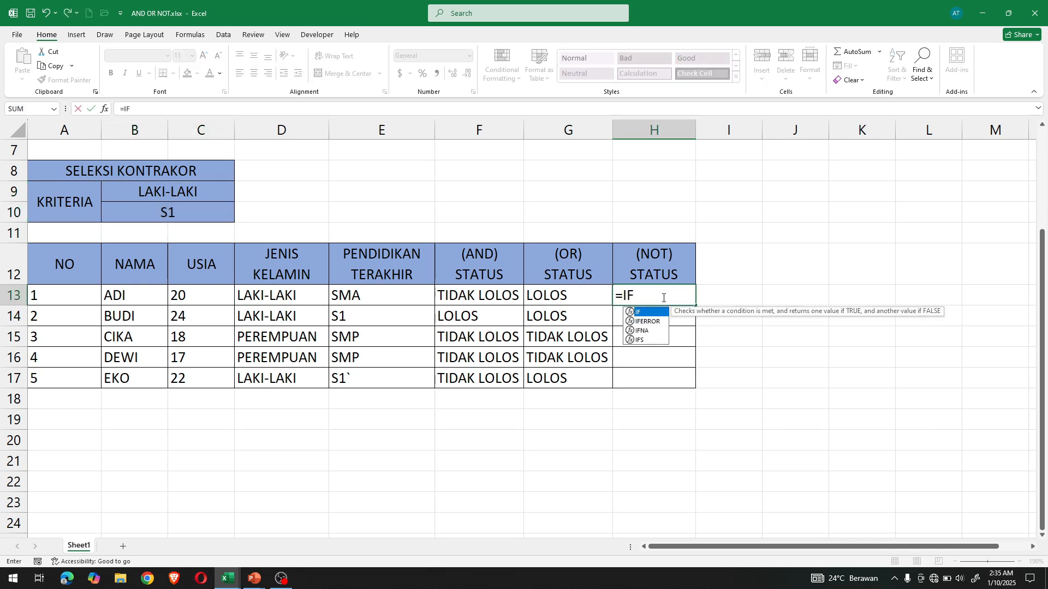
{"action": "type", "text": "(NOT"}
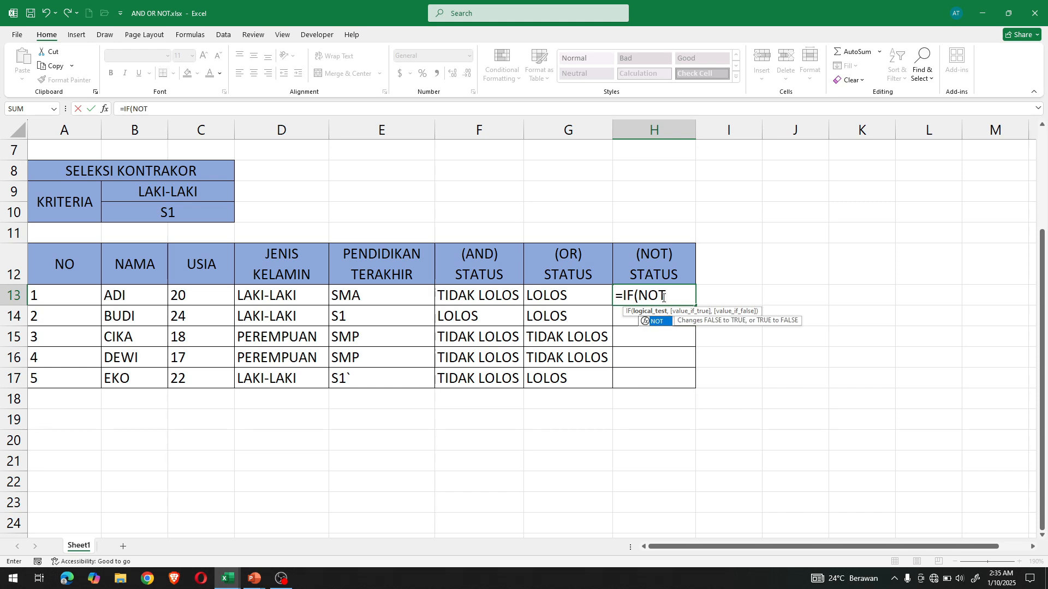
{"action": "type", "text": "("}
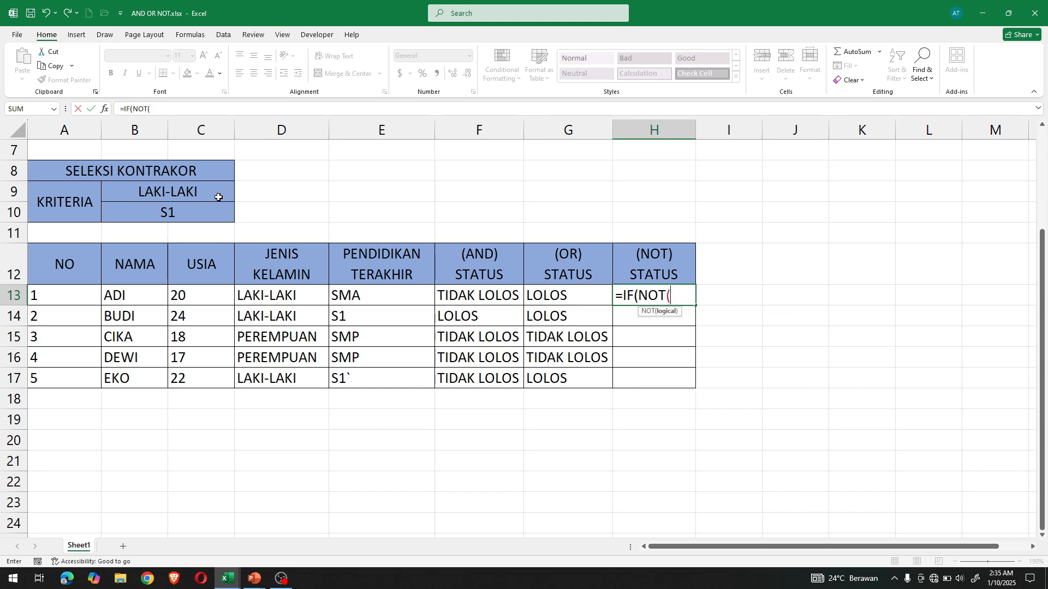
- Give the NOT function in H13 the condition D13=$B$9 with an absolute criterion reference, and close its bracket
{"action": "left_click", "coordinate": [279, 297]}
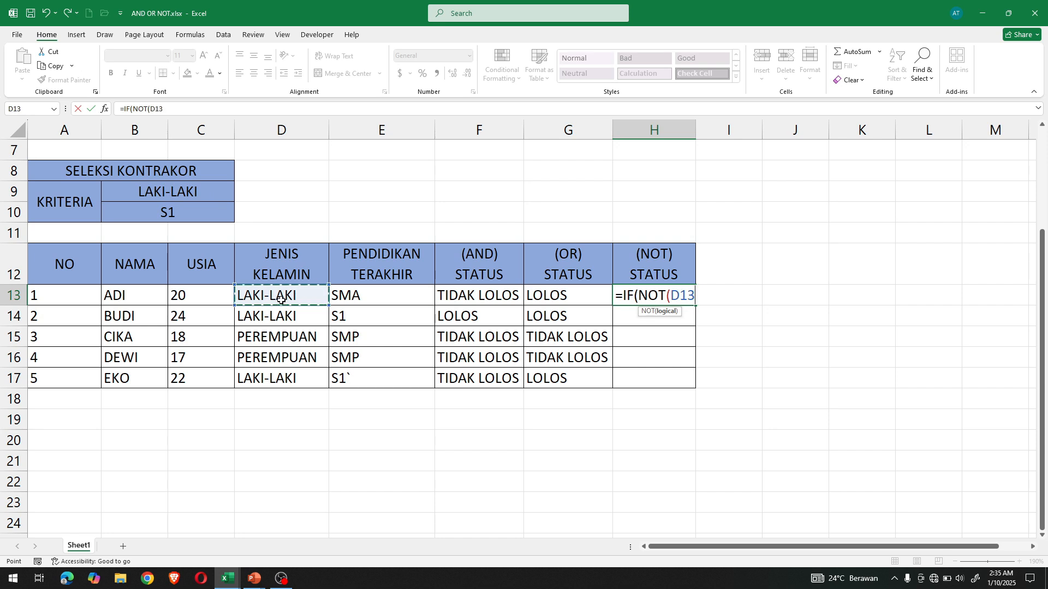
{"action": "type", "text": "="}
{"action": "left_click", "coordinate": [222, 198]}
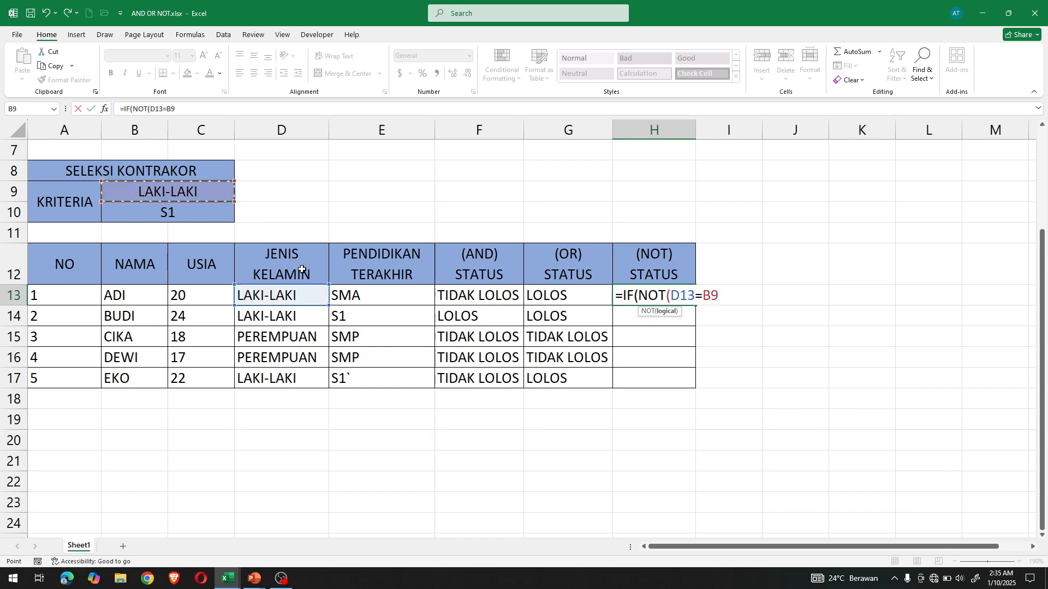
{"action": "type", "text": ")"}
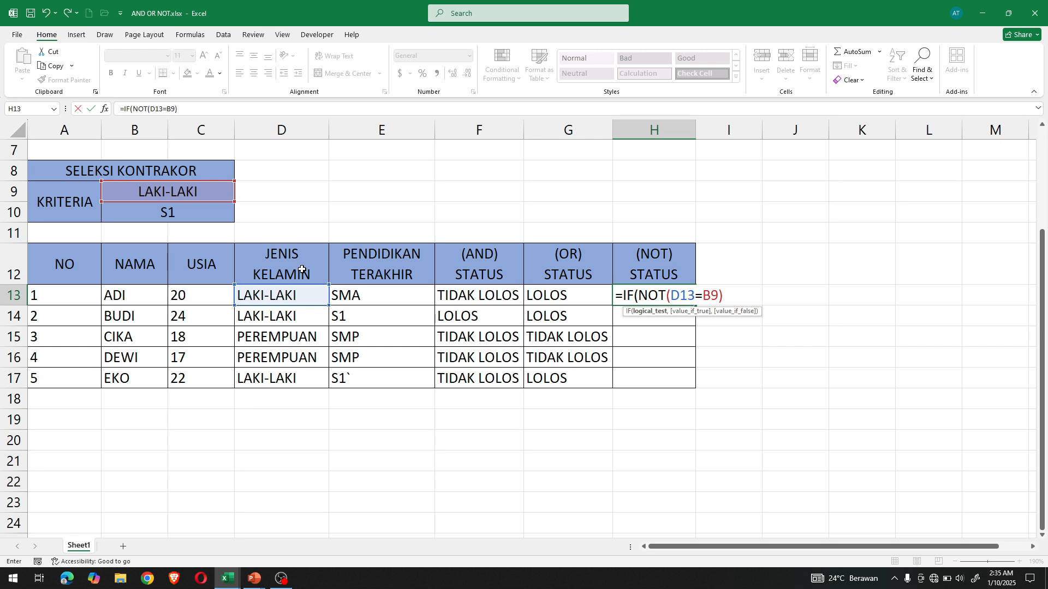
{"action": "left_click", "coordinate": [717, 298]}
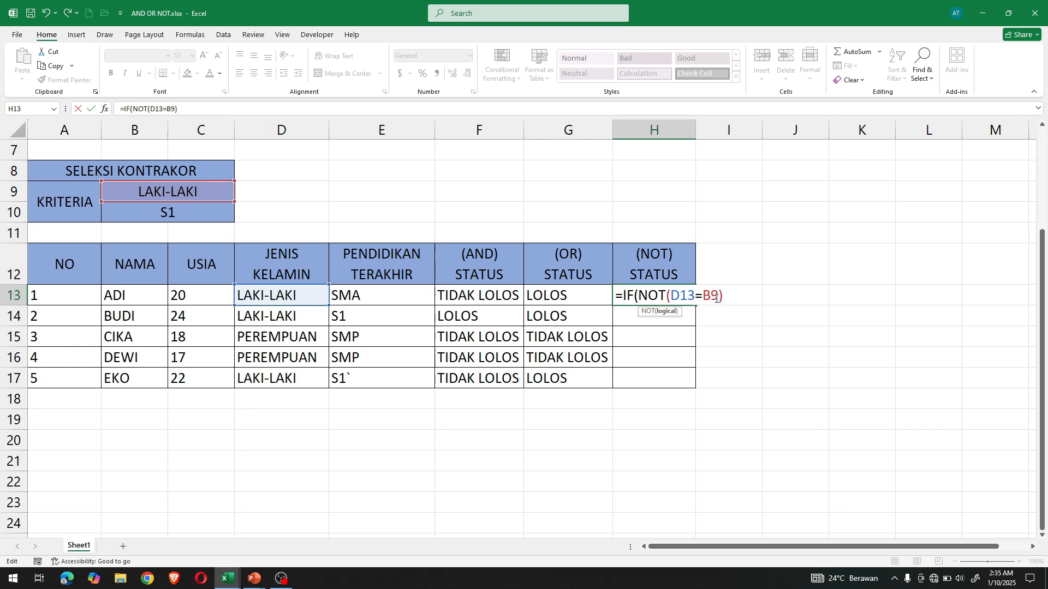
{"action": "key", "text": "F4"}
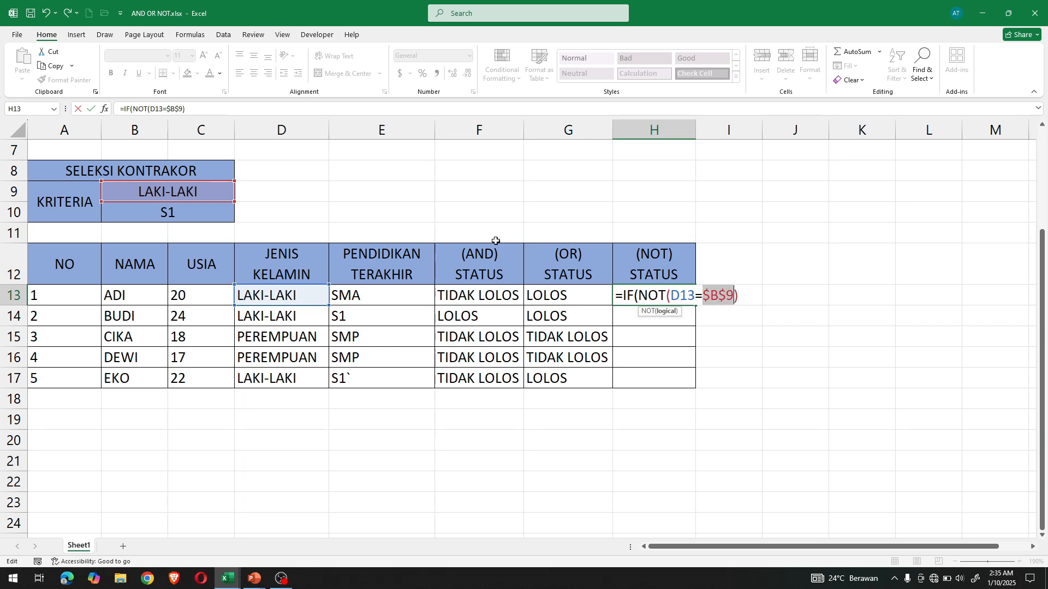
- Complete the H13 formula with "LULUS" as the true value and "TIDAK LULUS" as the false value, and fill it down to H17
{"action": "left_click", "coordinate": [746, 297]}
{"action": "type", "text": ","}
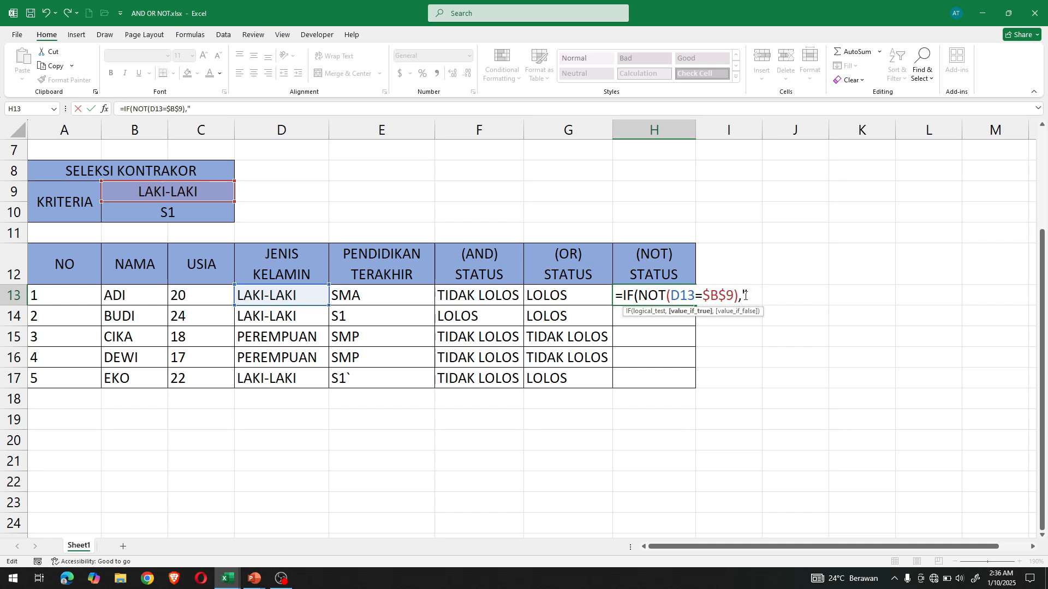
{"action": "type", "text": "\"LULUS\","}
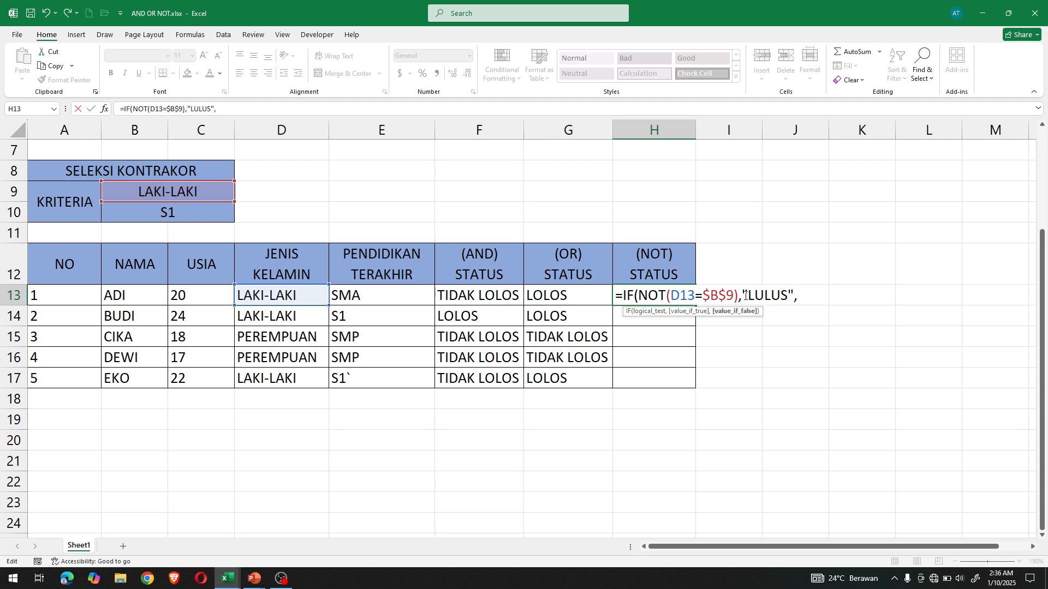
{"action": "type", "text": "\"TIDAK L"}
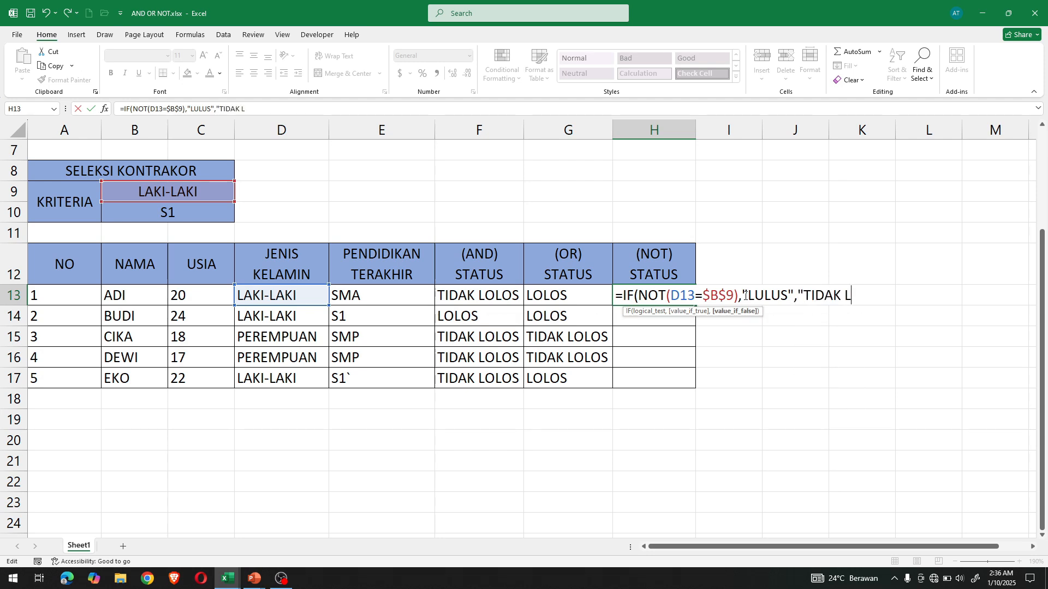
{"action": "type", "text": "ULUS\")"}
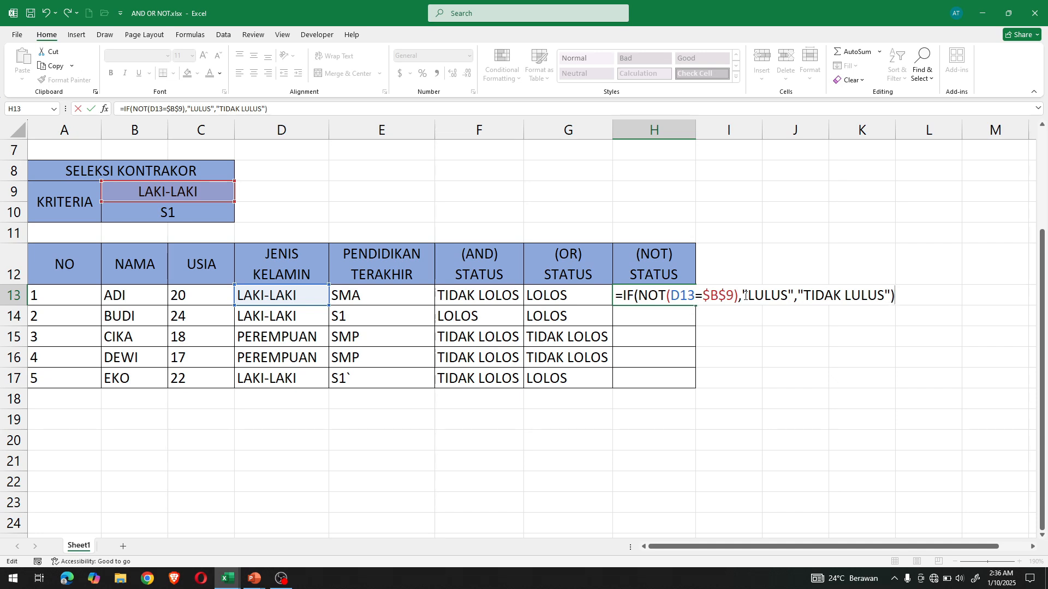
{"action": "key", "text": "ctrl+Return"}
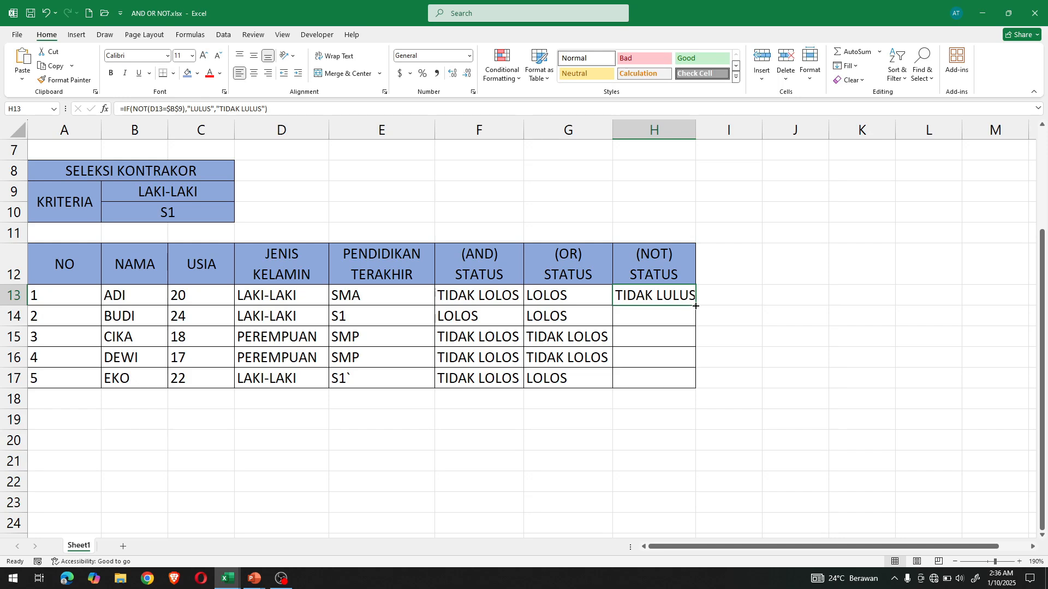
{"action": "double_click", "coordinate": [695, 306]}
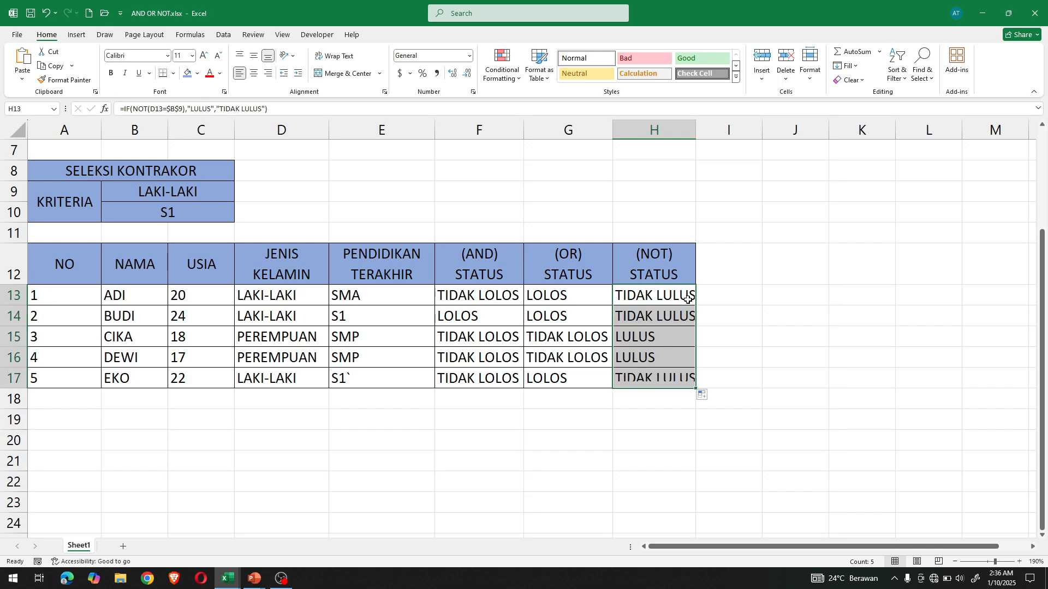
- Change the result texts in the H13 formula to "LOLOS" for true and "TIDAK LOLOS" for false
{"action": "double_click", "coordinate": [654, 293]}
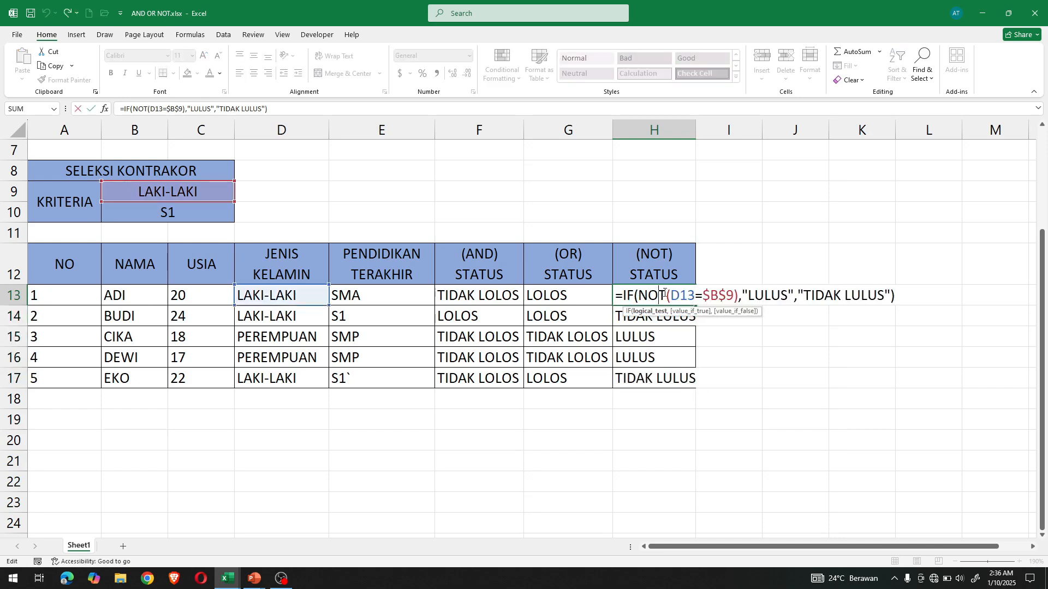
{"action": "left_click", "coordinate": [785, 295]}
{"action": "key", "text": "BackSpace"}
{"action": "key", "text": "BackSpace"}
{"action": "key", "text": "BackSpace"}
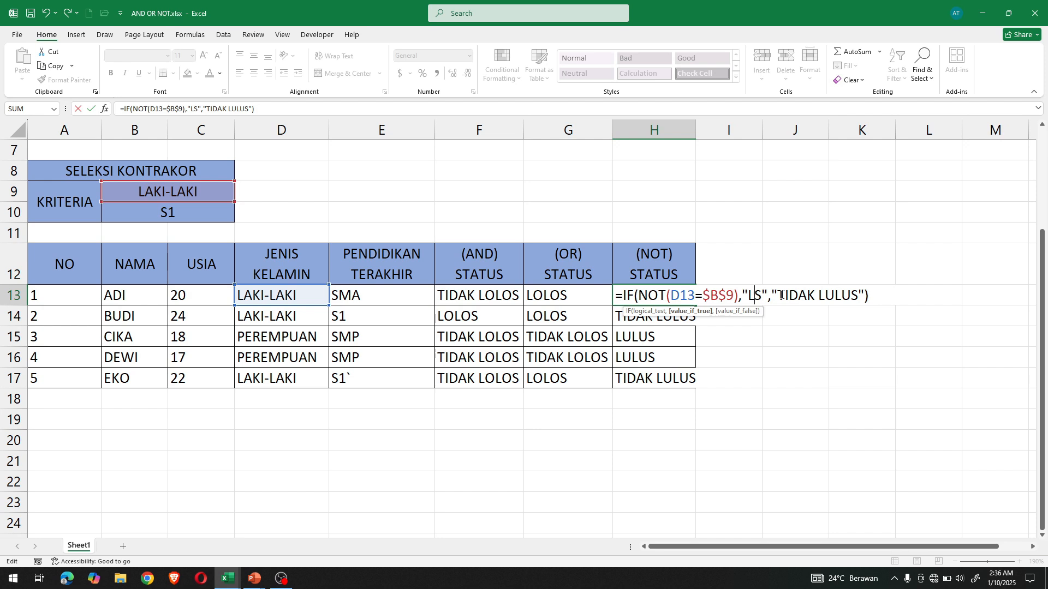
{"action": "type", "text": "OLOS"}
{"action": "key", "text": "Delete"}
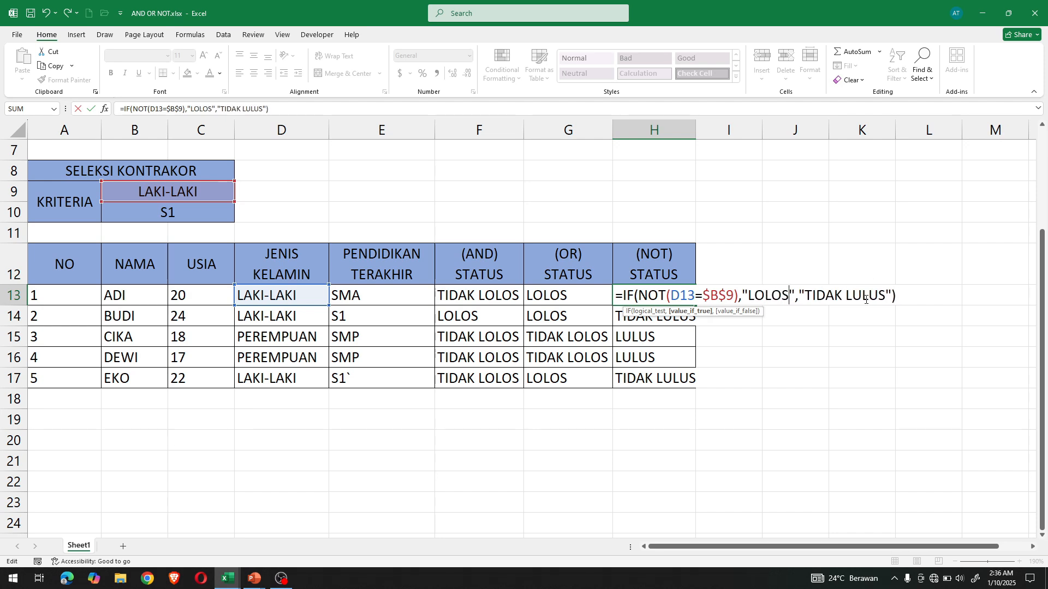
{"action": "left_click", "coordinate": [864, 300]}
{"action": "type", "text": "O"}
{"action": "key", "text": "Delete"}
{"action": "key", "text": "Return"}
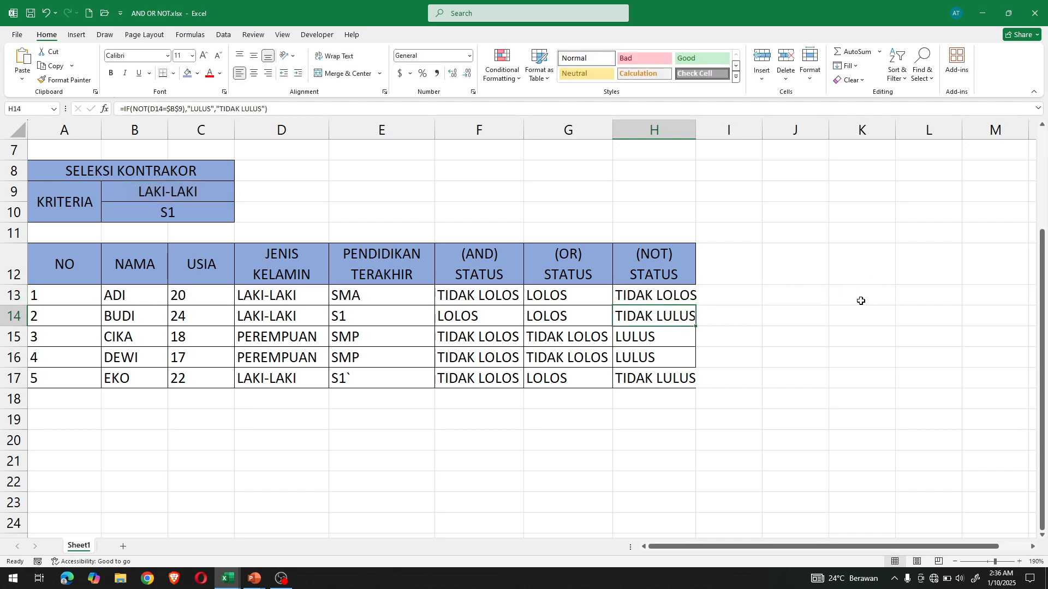
- Copy the corrected H13 formula down through H17 and autofit the width of column H
{"action": "left_click", "coordinate": [652, 295]}
{"action": "left_click_drag", "start_coordinate": [695, 305], "coordinate": [696, 388]}
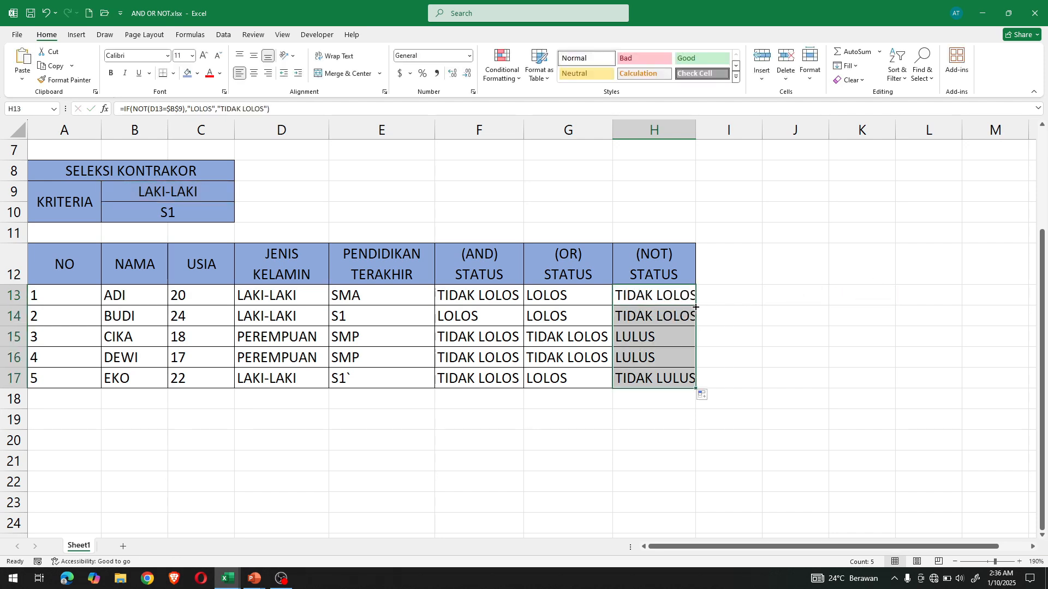
{"action": "double_click", "coordinate": [696, 136]}
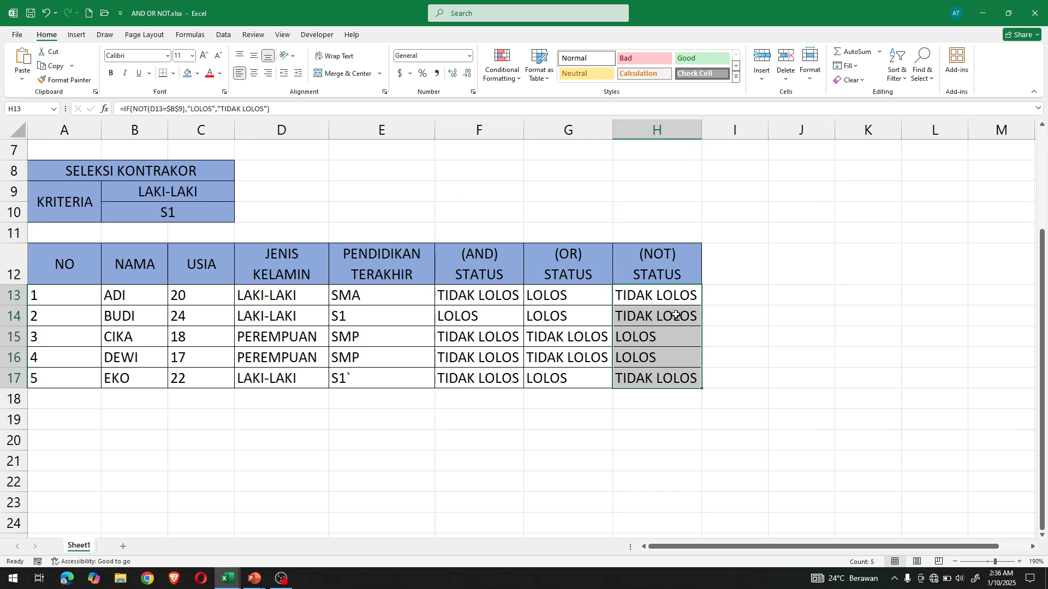
{"action": "left_click", "coordinate": [661, 299]}
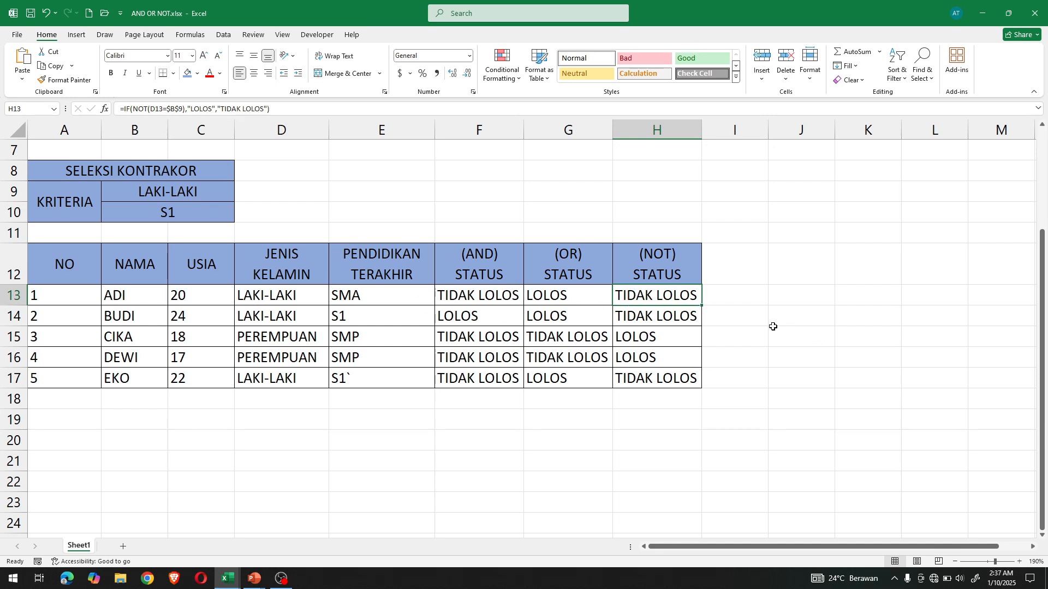
{"action": "scroll", "coordinate": [817, 327], "scroll_direction": "up", "scroll_amount": 2}
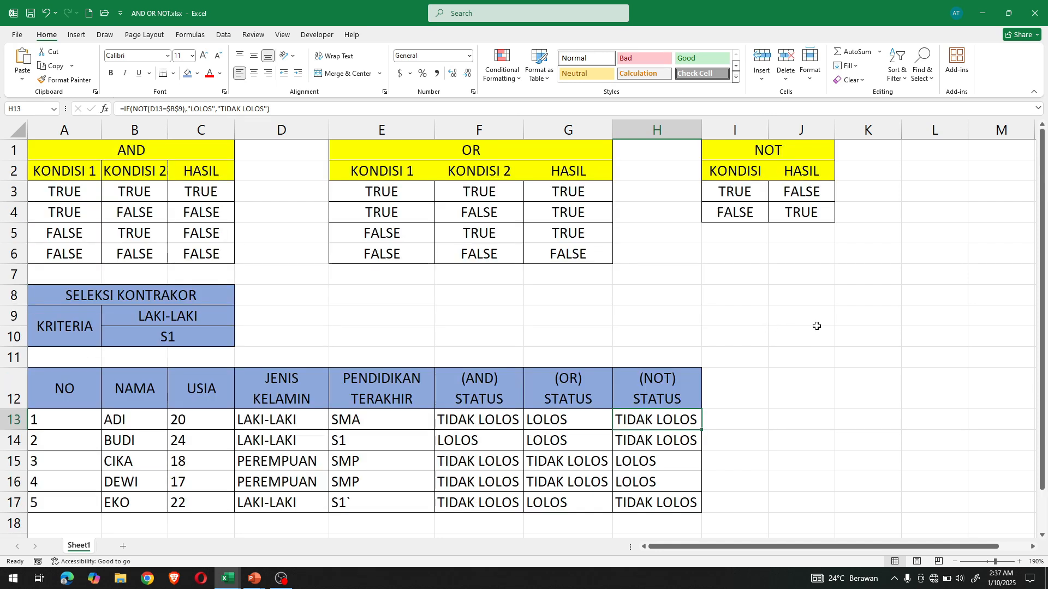